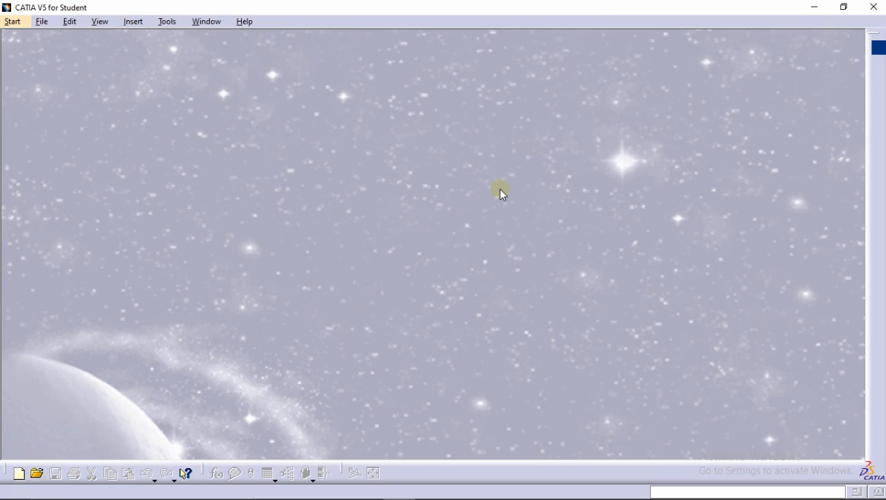
Create a new Generative Sheetmetal Design part named "tuto 3"
left_click(13, 21)
mouse_move(79, 53)
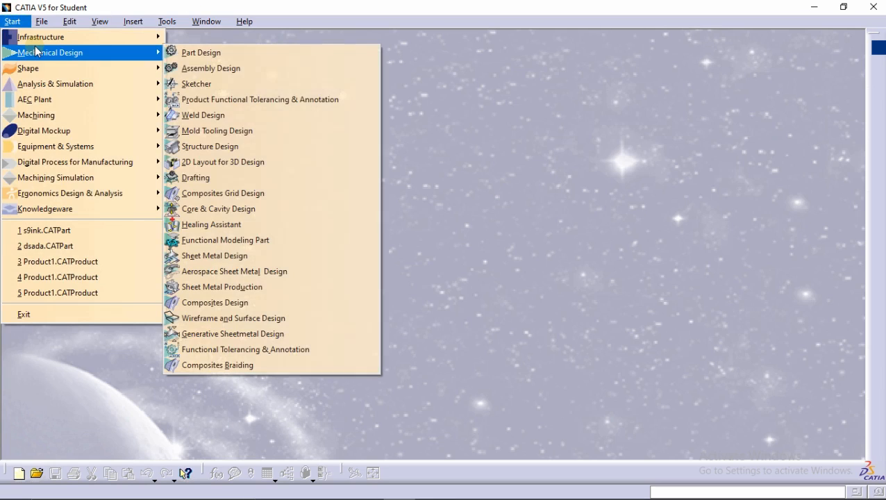
left_click(229, 333)
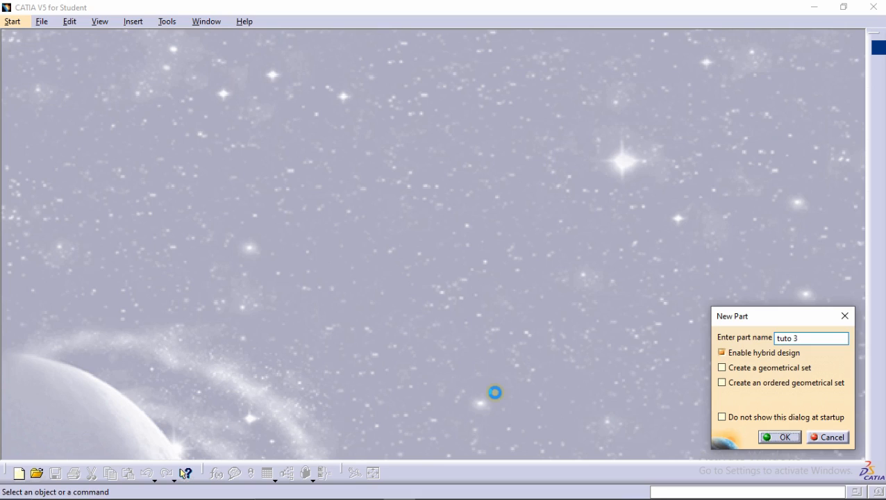
key("Return")
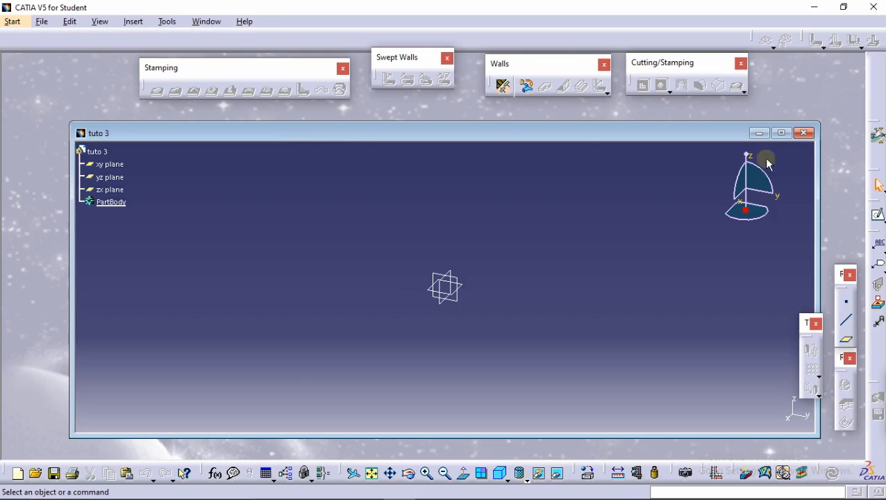
Maximize the part window and define the sheet metal parameters with 2 mm thickness and 4 mm default bend radius
left_click(782, 133)
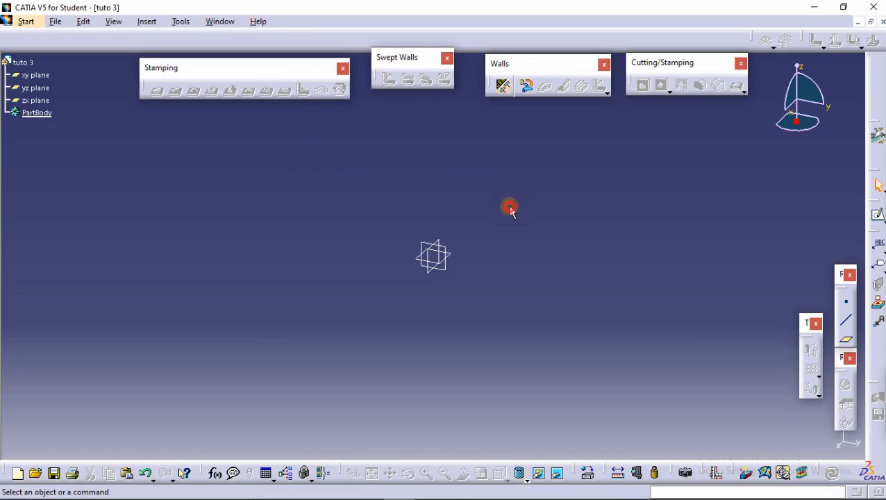
left_click(501, 85)
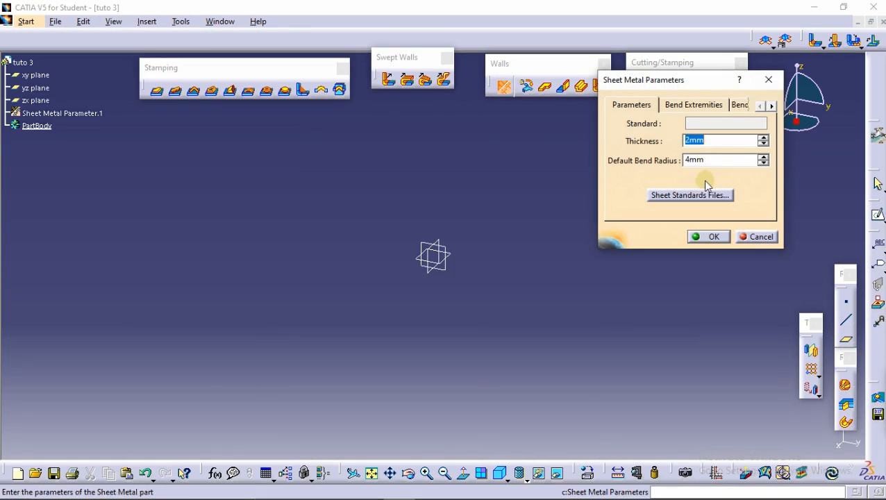
left_click(694, 236)
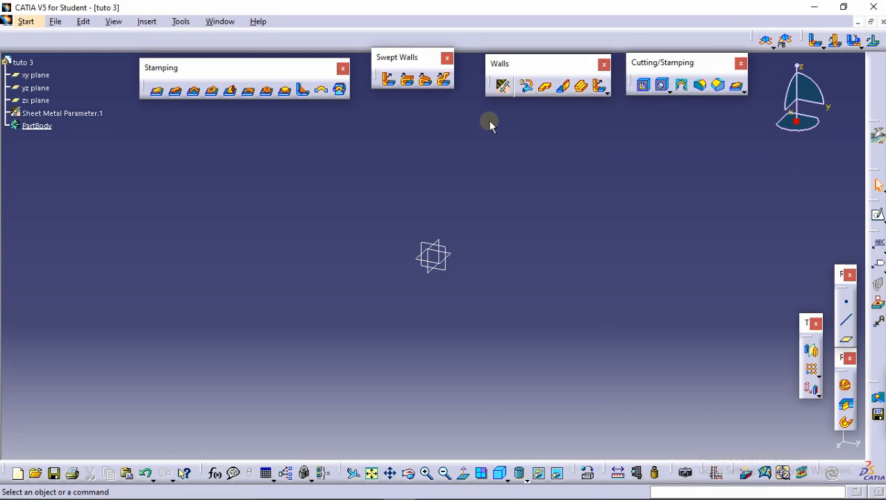
Create a flat wall from a rectangle centred on the origin, sketched on the xy plane
left_click(539, 89)
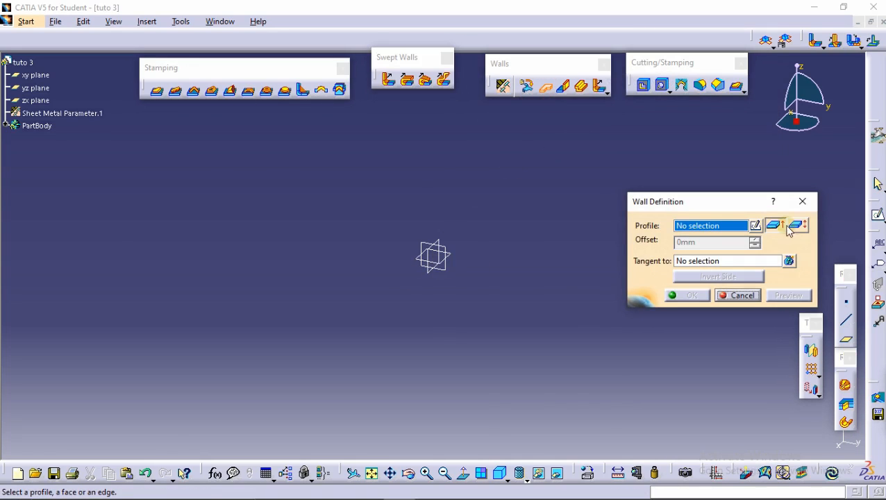
left_click(757, 226)
left_click(445, 262)
left_click(883, 223)
left_click(881, 219)
left_click(433, 244)
left_click(365, 172)
left_click(777, 102)
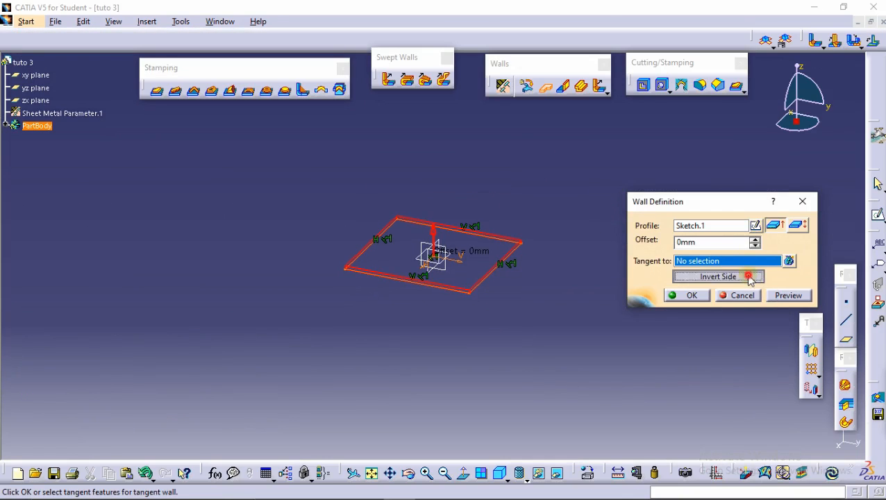
left_click(692, 295)
Start a Basic User Flange and choose the upper short edge of the wall as its spine
middle_click_drag(560, 284, 450, 233)
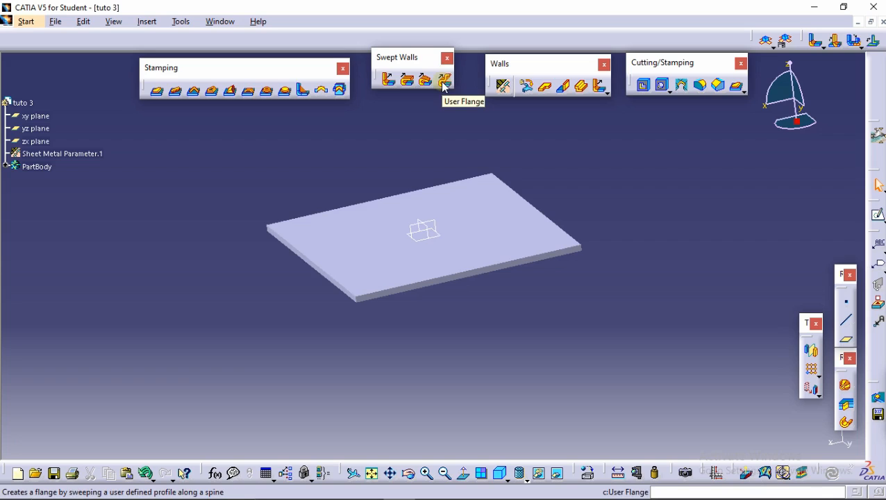
left_click(444, 81)
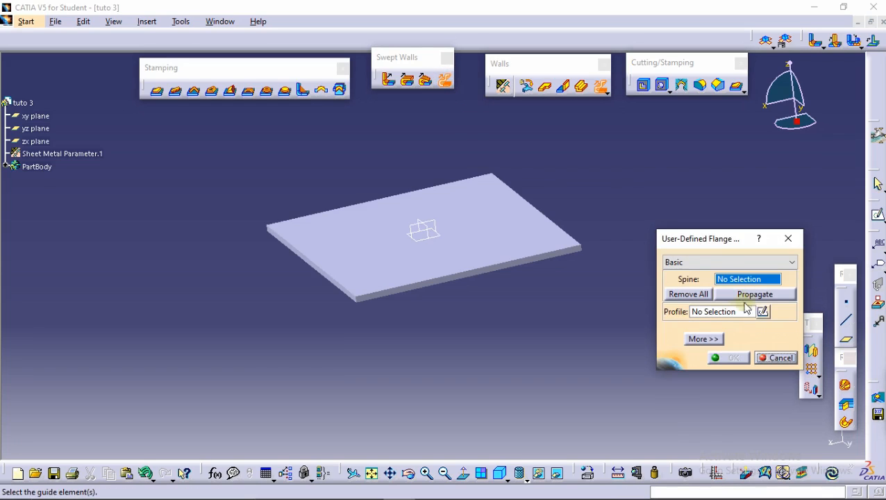
left_click(705, 262)
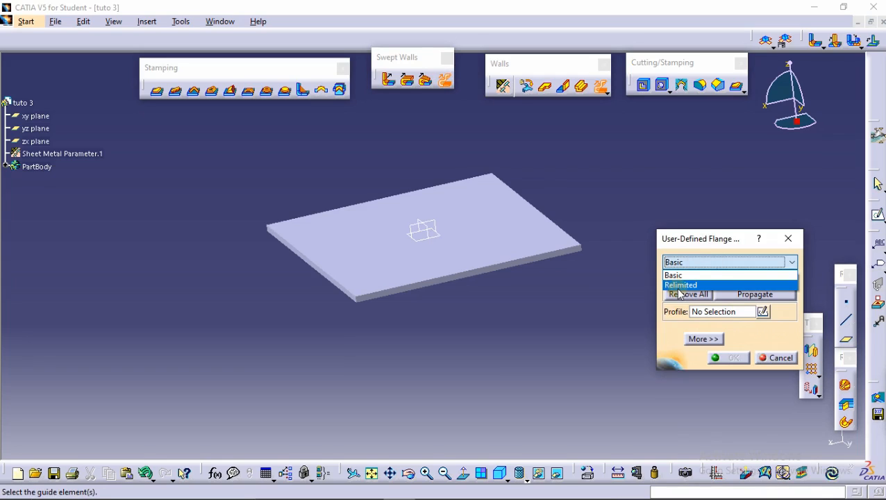
left_click(756, 332)
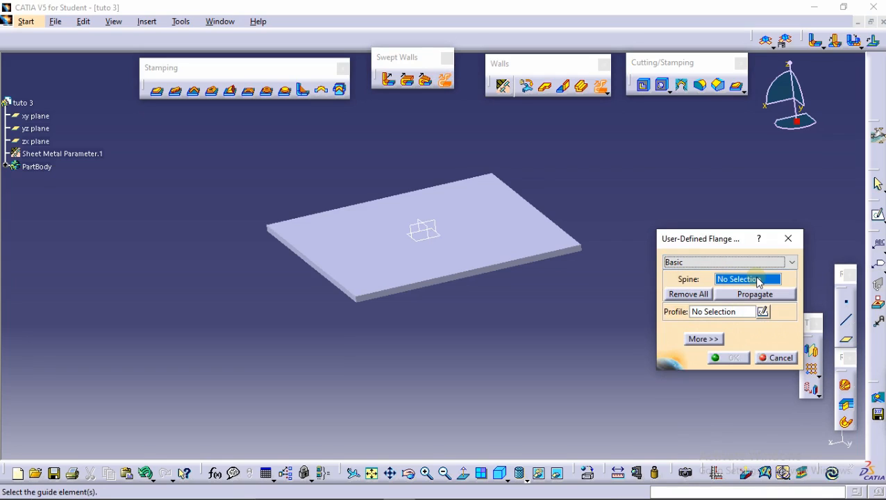
scroll(358, 310, "up", 1)
middle_click_drag(359, 309, 381, 222)
scroll(331, 281, "up", 1)
middle_click_drag(331, 280, 429, 245)
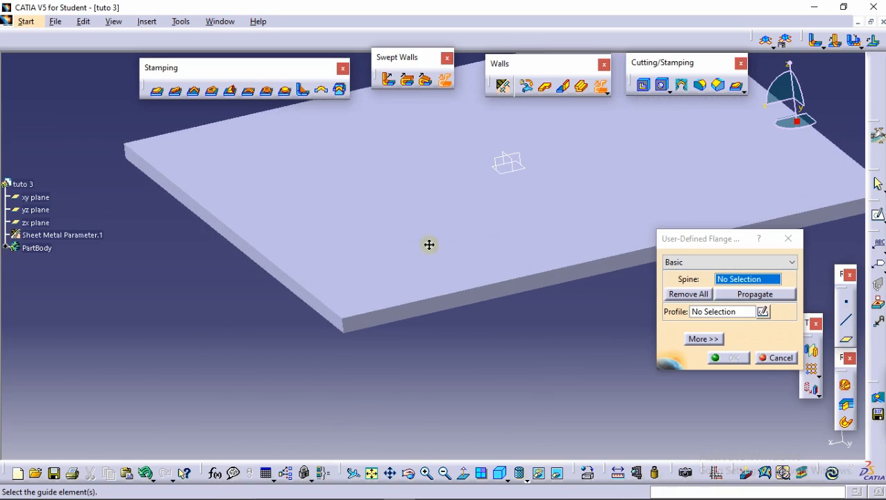
left_click(332, 308)
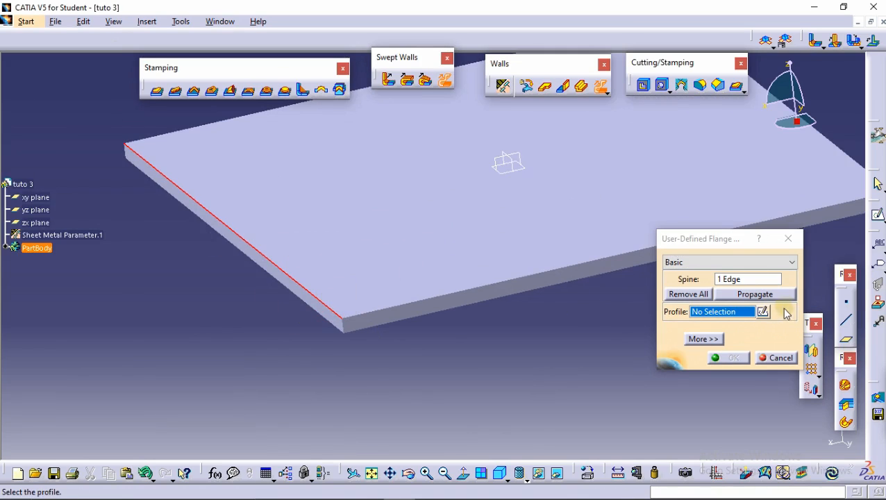
Open a profile sketch for the flange on the wall's long side face, viewed normal to the sketch plane
left_click(763, 313)
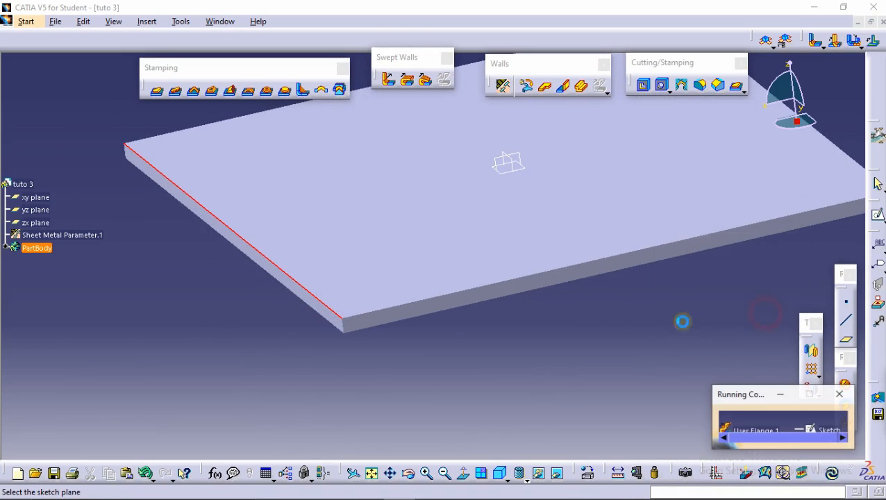
left_click(453, 301)
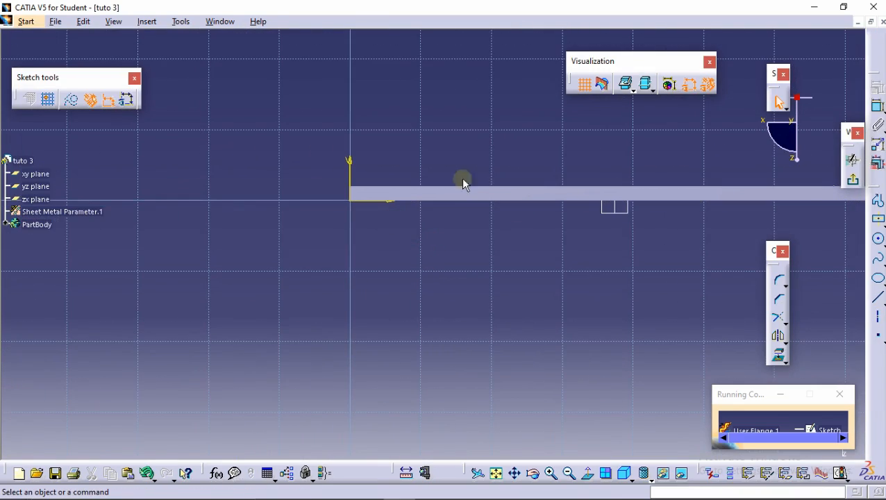
middle_click_drag(623, 250, 471, 173)
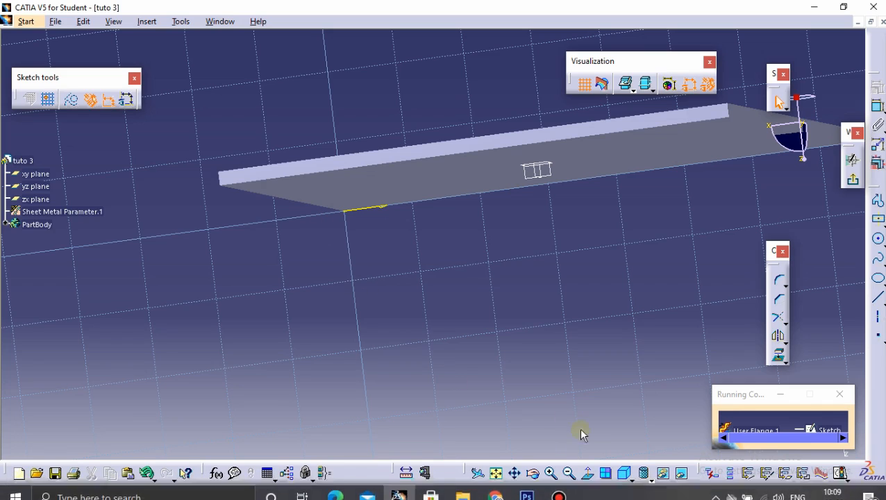
left_click(587, 473)
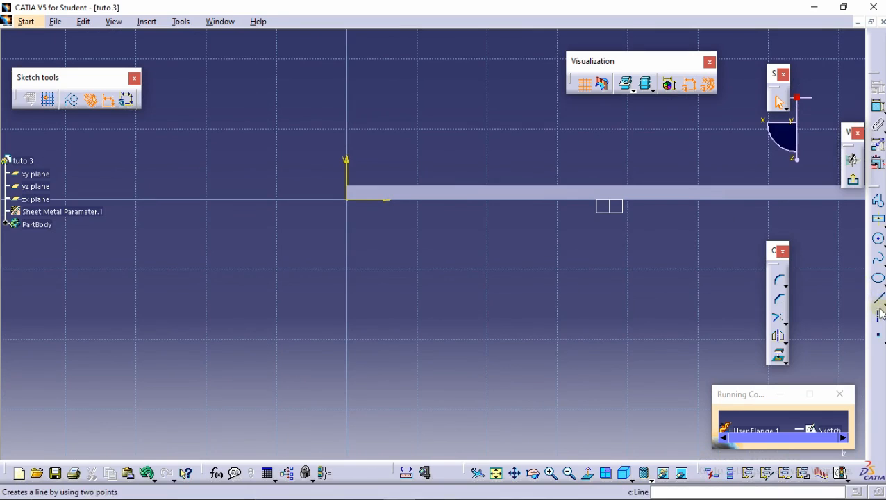
Draw an S-shaped spline with five control points, starting on the horizontal axis about 6.9 mm outside the wall's corner
left_click(878, 263)
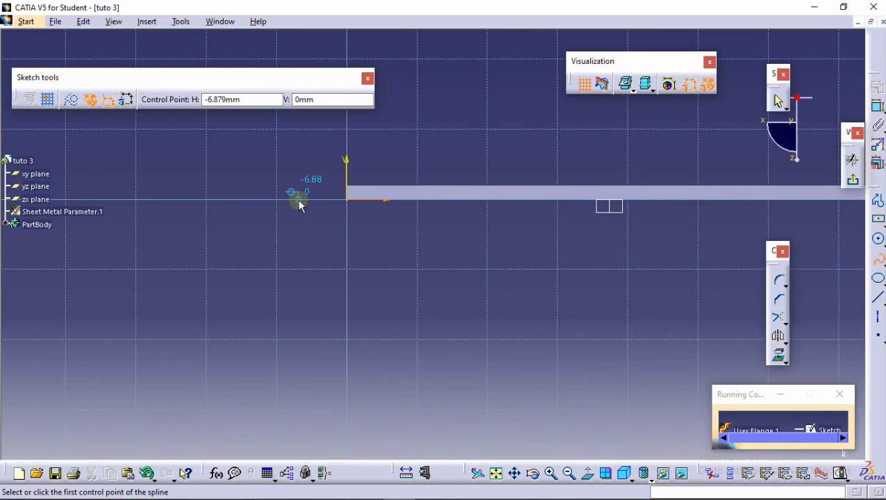
left_click(299, 200)
left_click(229, 244)
left_click(261, 337)
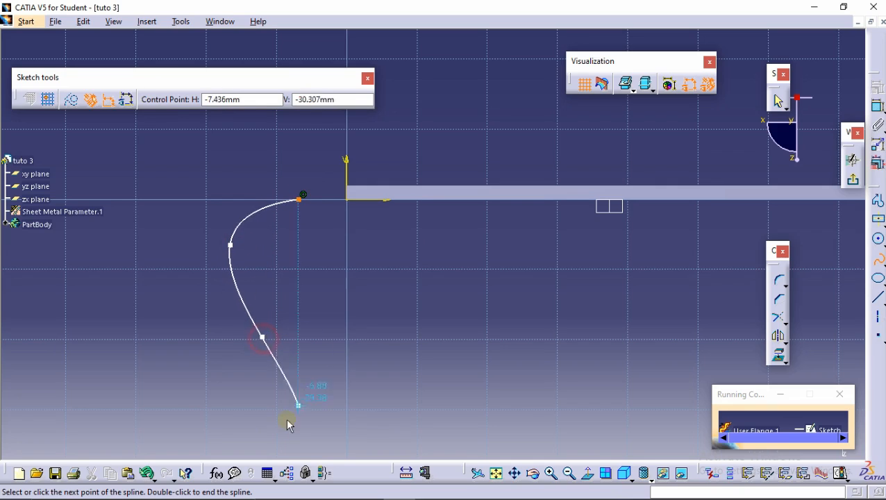
left_click(208, 426)
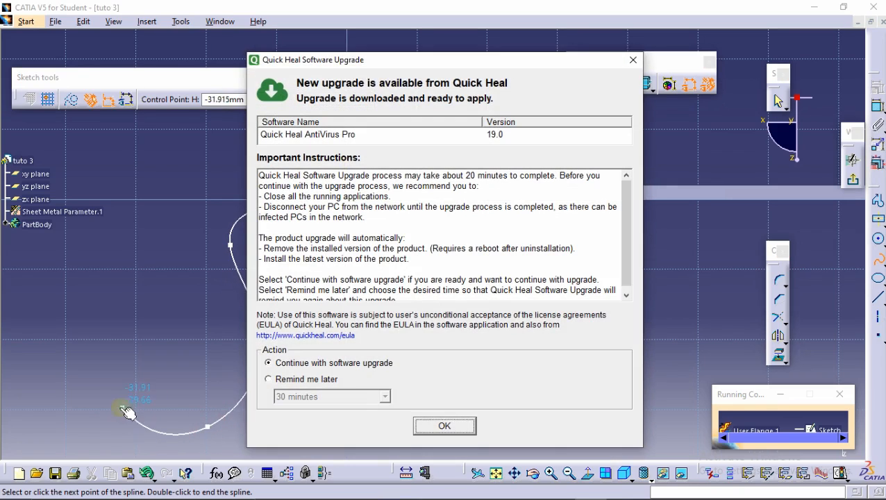
left_click(109, 403)
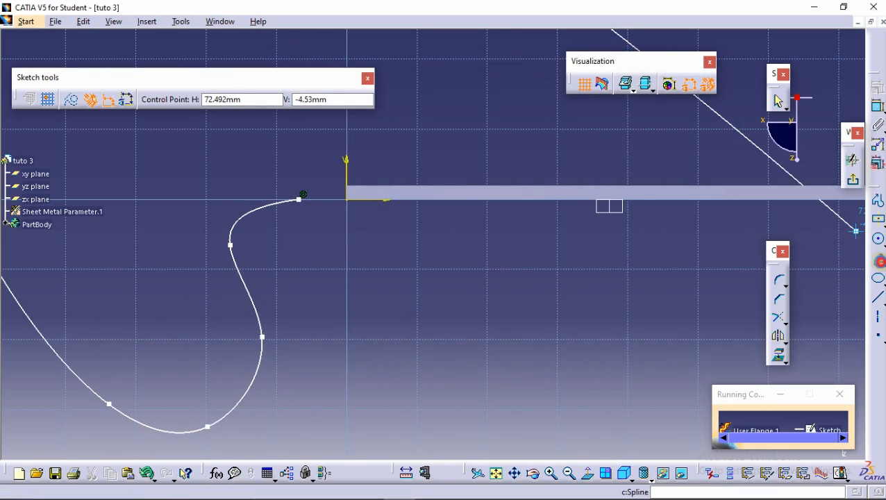
left_click(880, 262)
left_click(499, 312)
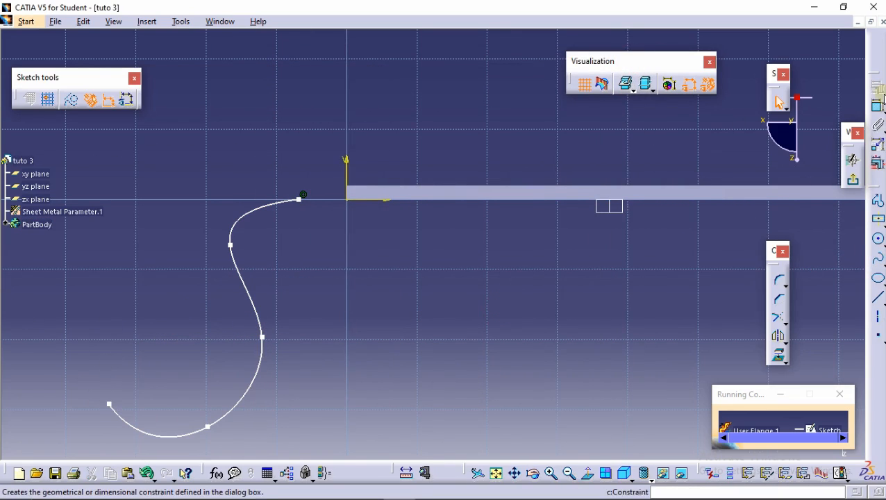
Constrain the spline's start point to coincide with the wall's corner at the sketch origin
left_click(878, 106)
left_click(303, 209)
left_click(354, 205)
right_click(299, 156)
left_click(345, 256)
left_click(411, 258)
Make the spline tangent to the wall's long edge through the origin and exit the profile sketch
left_click(878, 105)
left_click(316, 210)
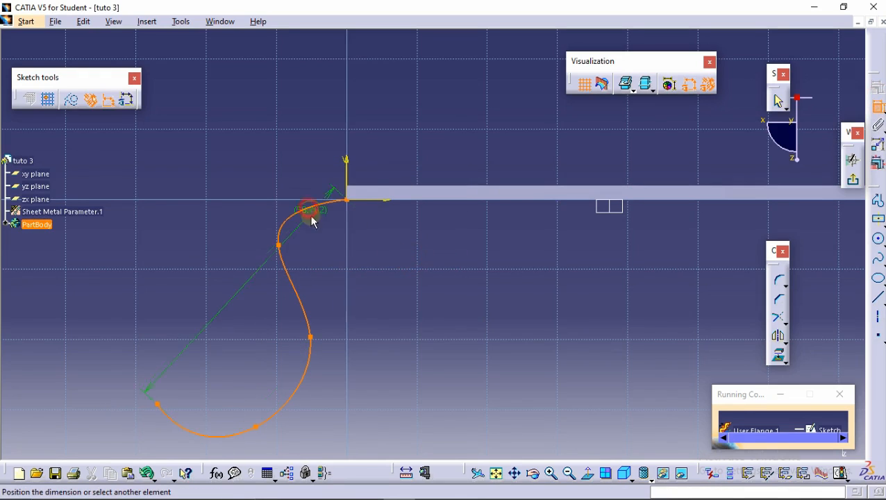
left_click(408, 203)
right_click(365, 247)
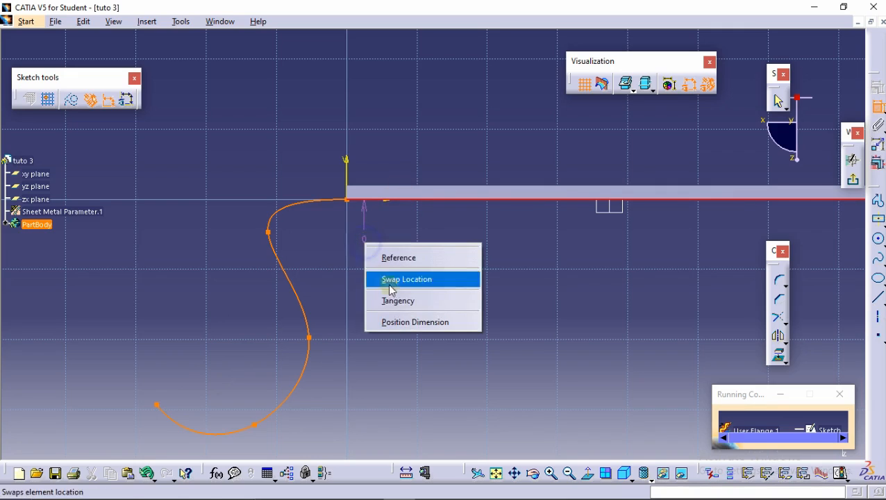
left_click(394, 297)
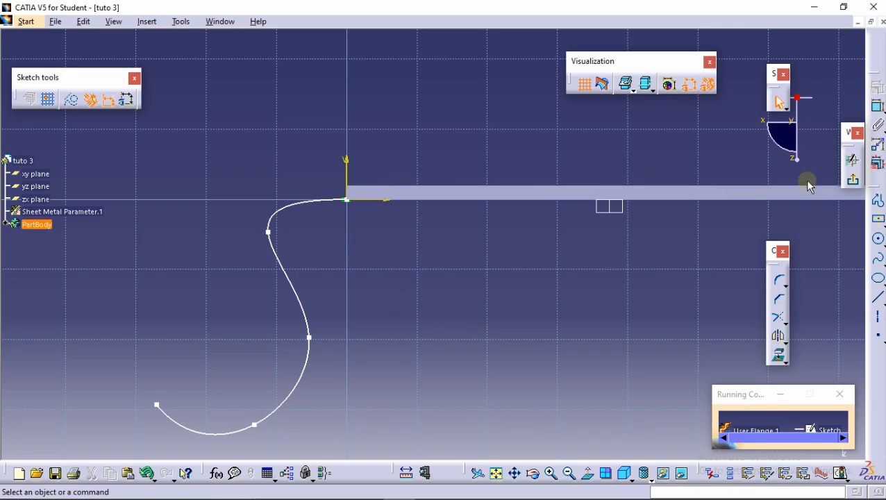
left_click(852, 179)
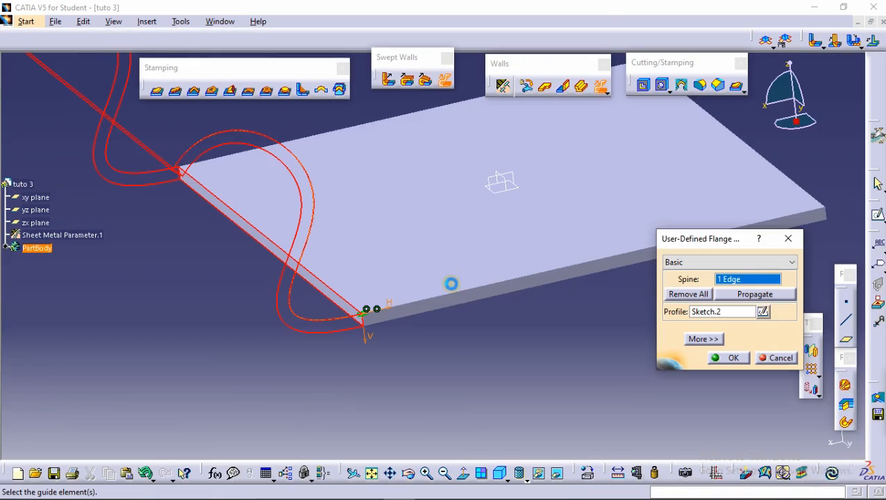
Try the Relimited type in the expanded flange options, switch back to Basic and create the user flange
middle_click_drag(457, 269, 397, 310)
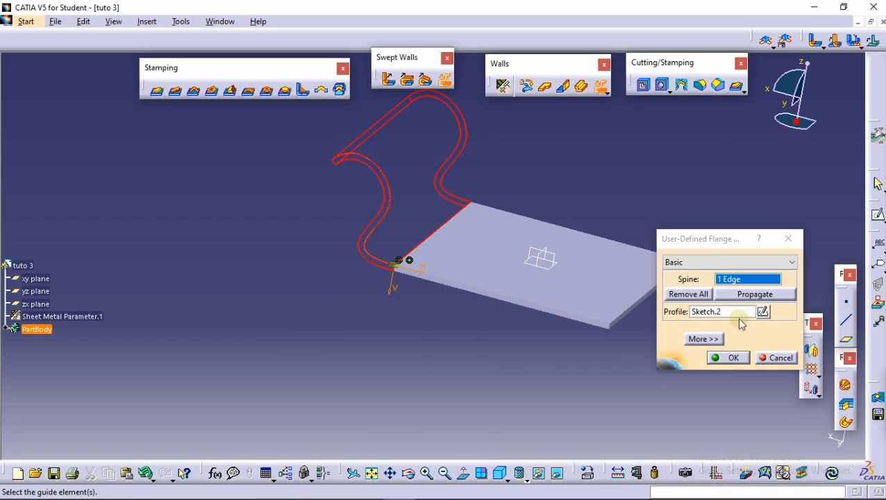
left_click(703, 339)
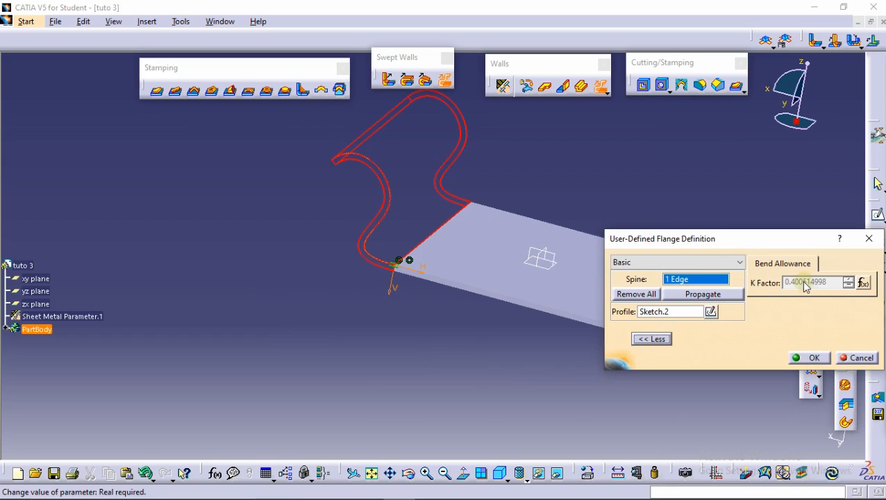
left_click(728, 262)
left_click(729, 284)
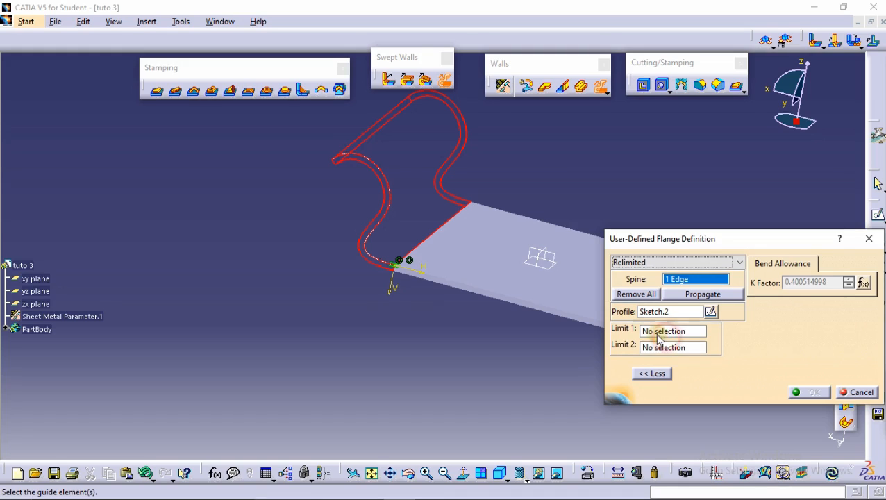
left_click(657, 332)
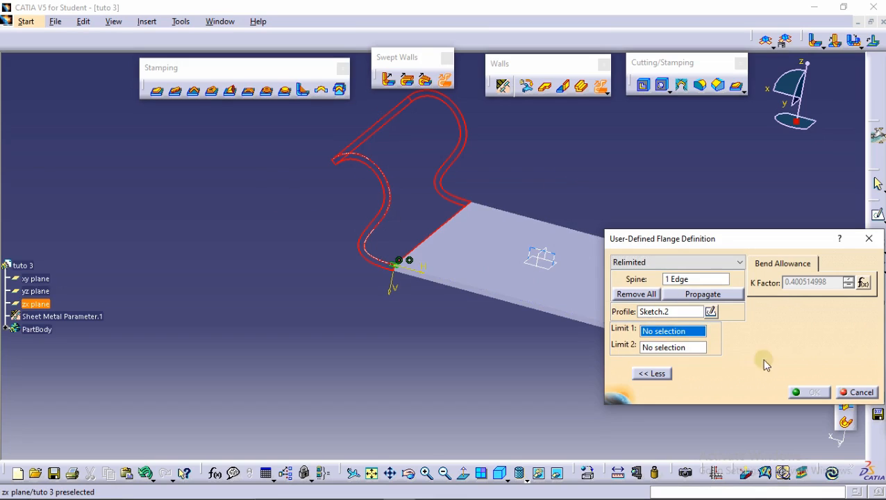
left_click(672, 263)
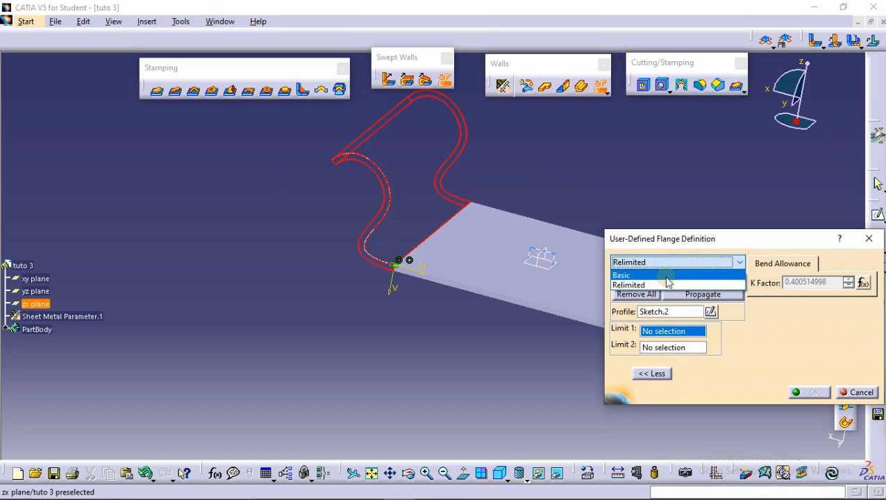
left_click(669, 273)
left_click(810, 358)
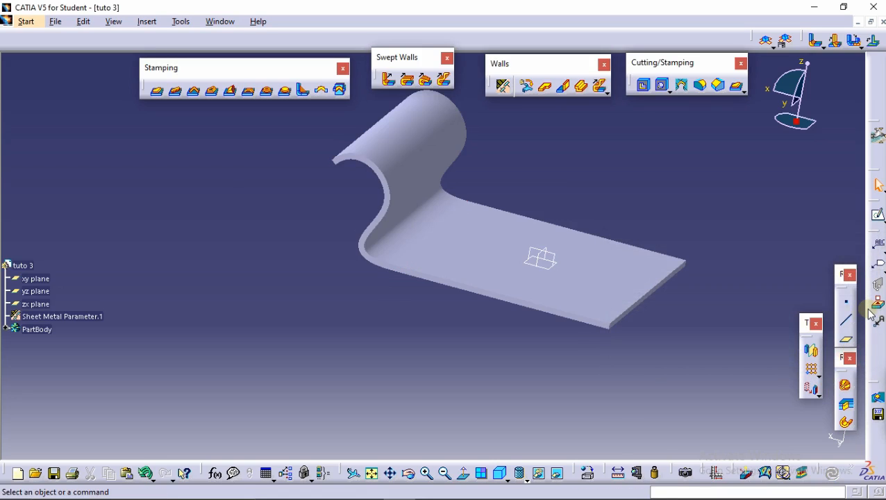
Delete the curved user flange from the wall
left_click(440, 151)
key("Delete")
key("Return")
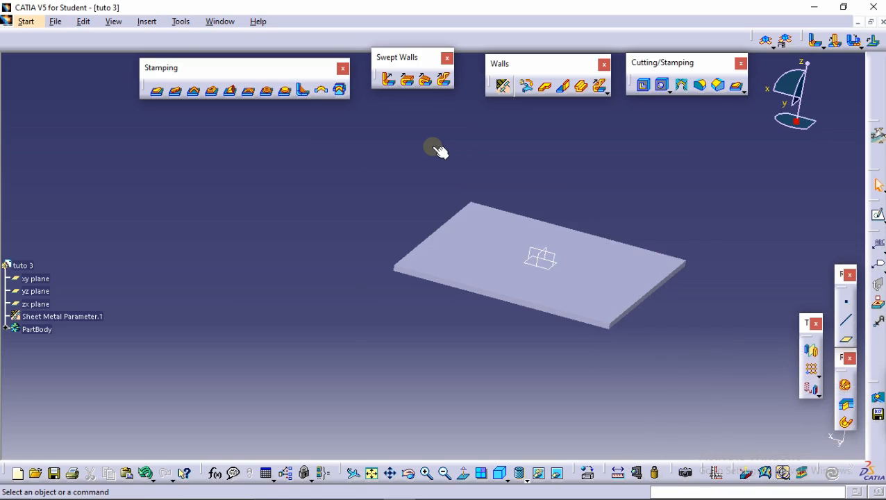
middle_click_drag(524, 231, 524, 184)
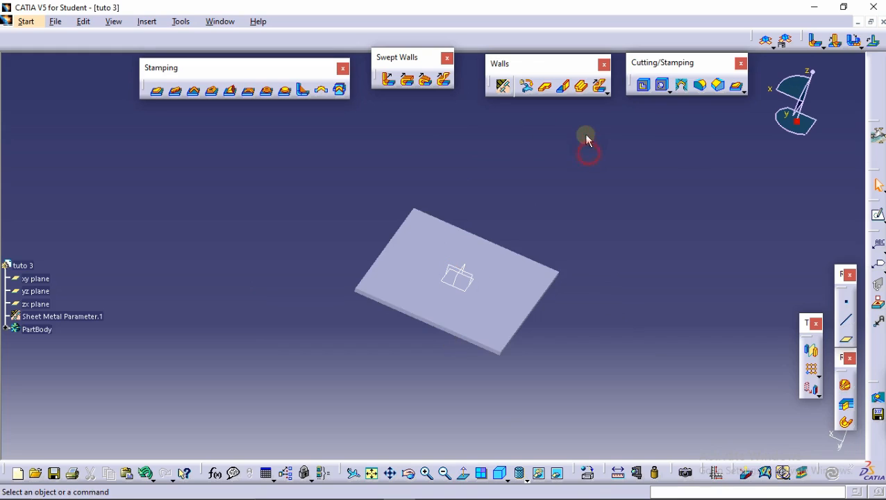
Create a reference plane offset 50 mm from the top face of the flat wall
left_click(645, 93)
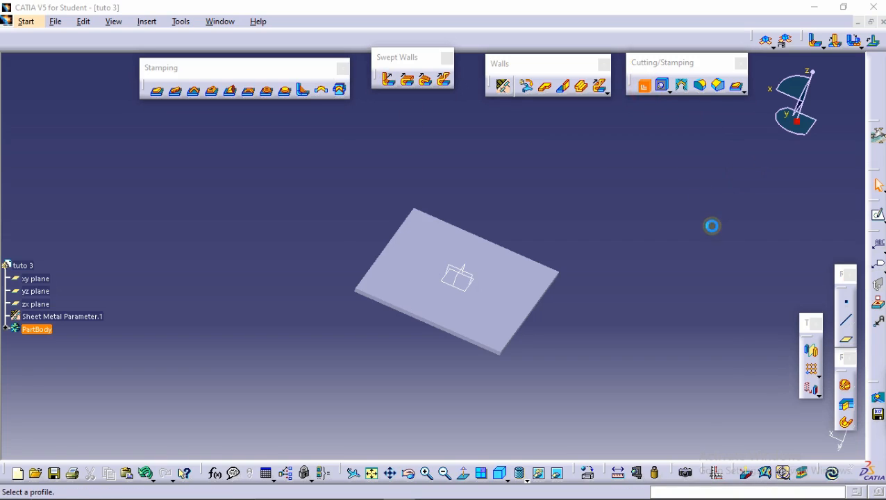
left_click(738, 290)
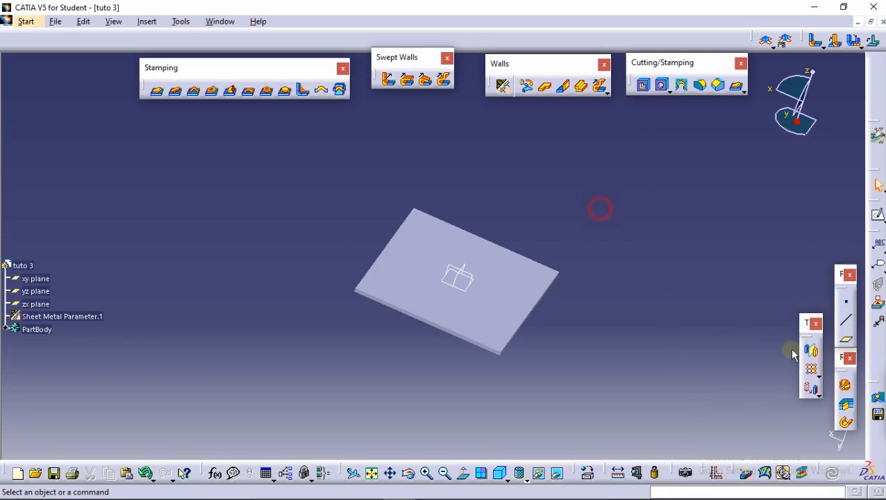
left_click(844, 339)
left_click(499, 310)
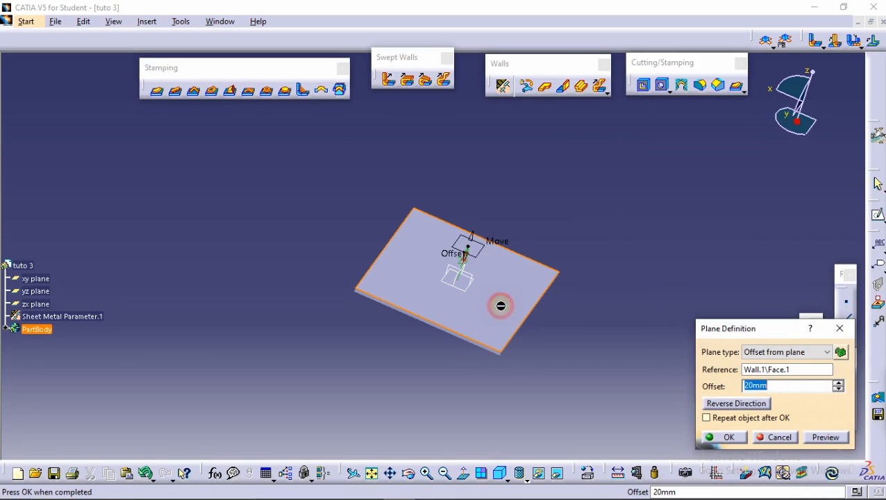
type("50")
key("Return")
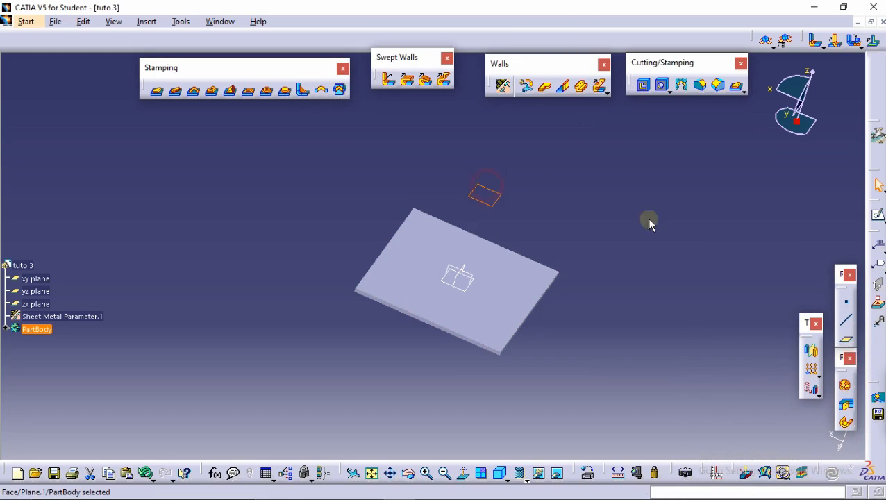
Sketch a circle centred on the origin on the offset plane, roughly as wide as the wall below, and exit the sketch
left_click(877, 214)
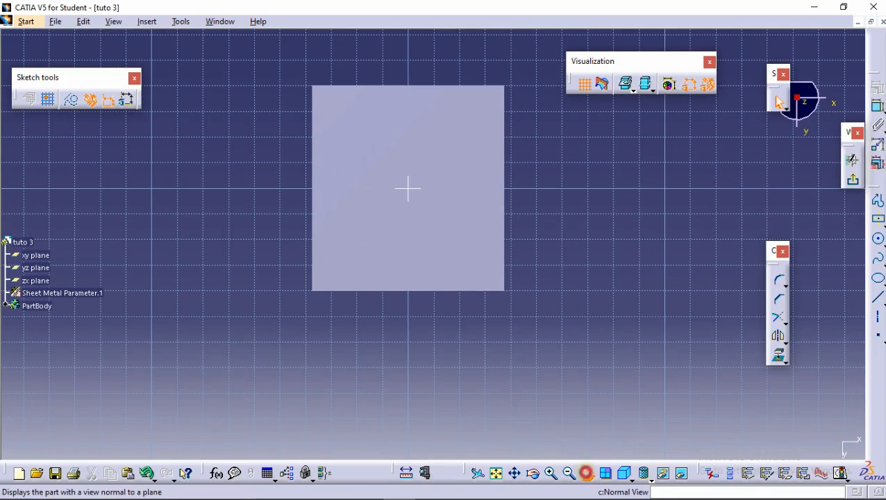
left_click(587, 473)
left_click(878, 239)
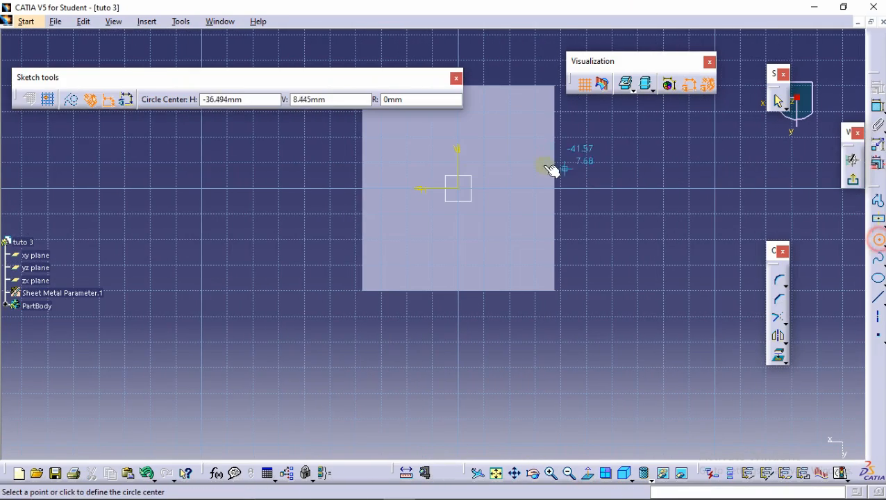
left_click(457, 188)
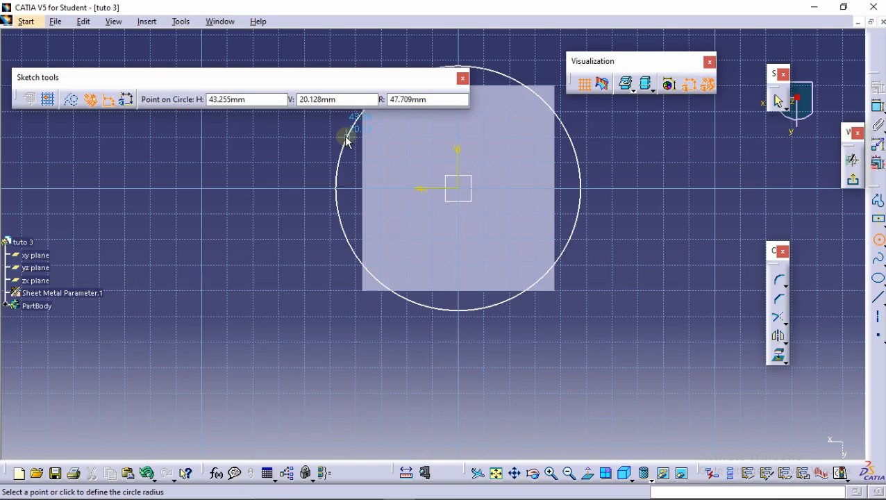
left_click(368, 148)
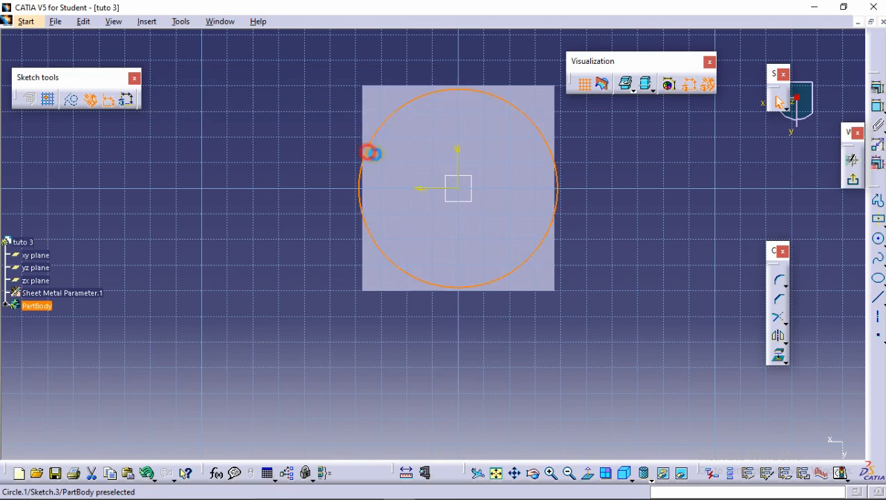
left_click(854, 180)
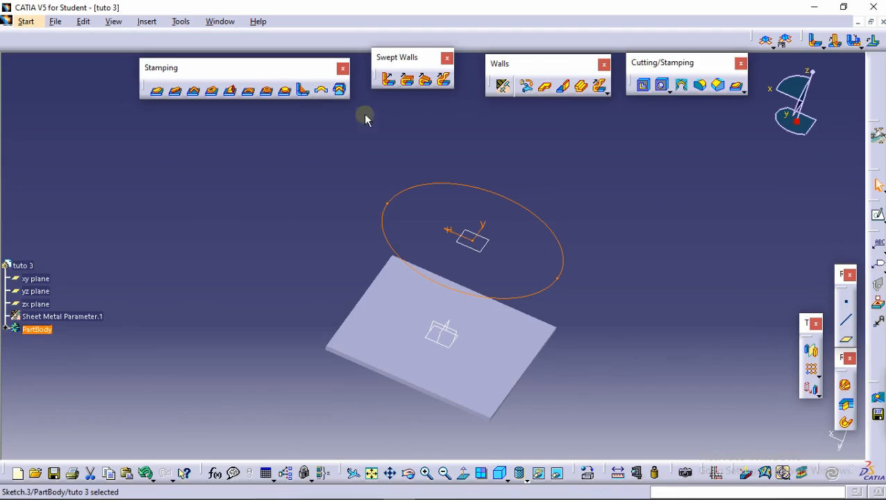
Create a second wall from the circle sketch with a 0 mm offset and no tangent selection
left_click(547, 90)
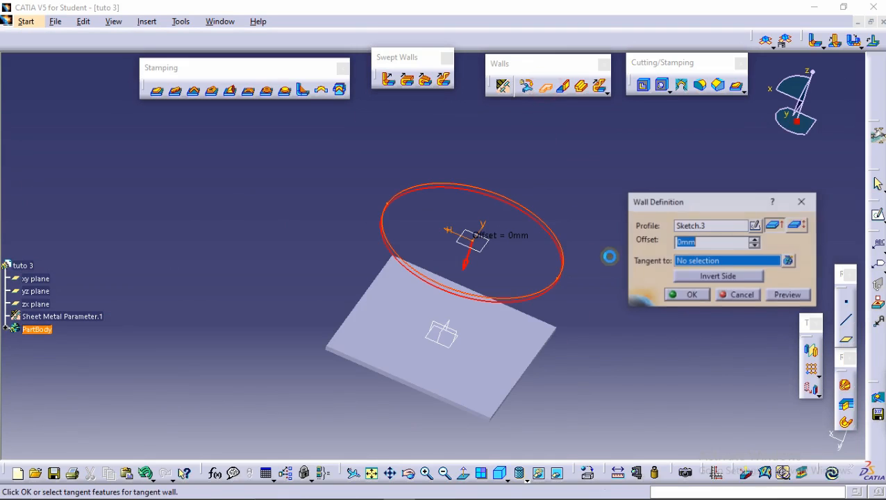
left_click(773, 295)
left_click(683, 295)
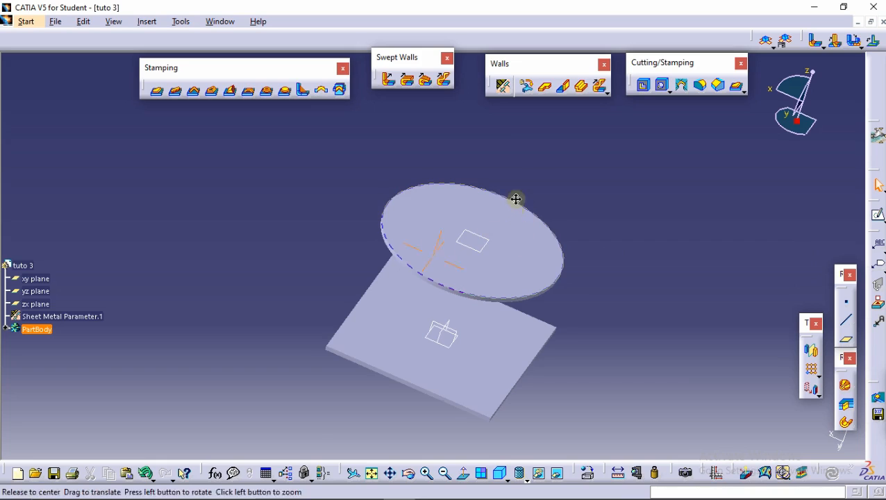
Start a Sheetmetal standard cutout and sketch its profile, a rectangle about 12 mm wide and 13 mm high, on the circular wall beside the origin
middle_click_drag(514, 198, 520, 159)
left_click(643, 85)
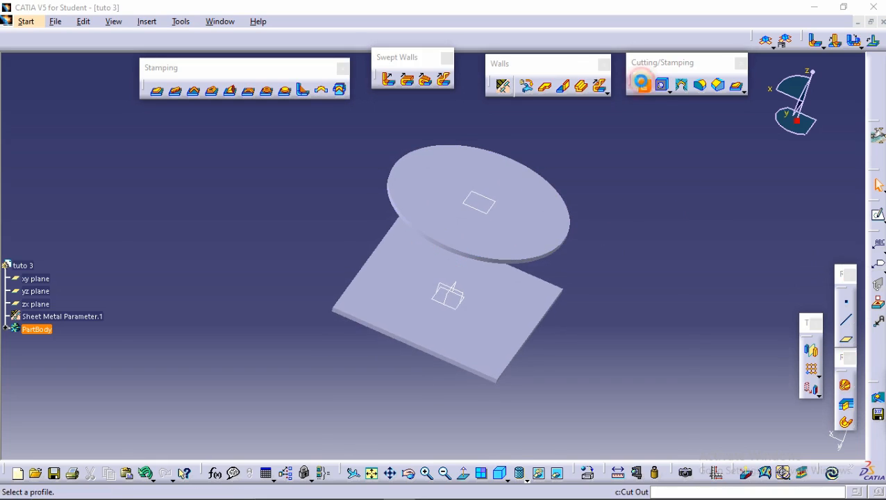
left_click(722, 146)
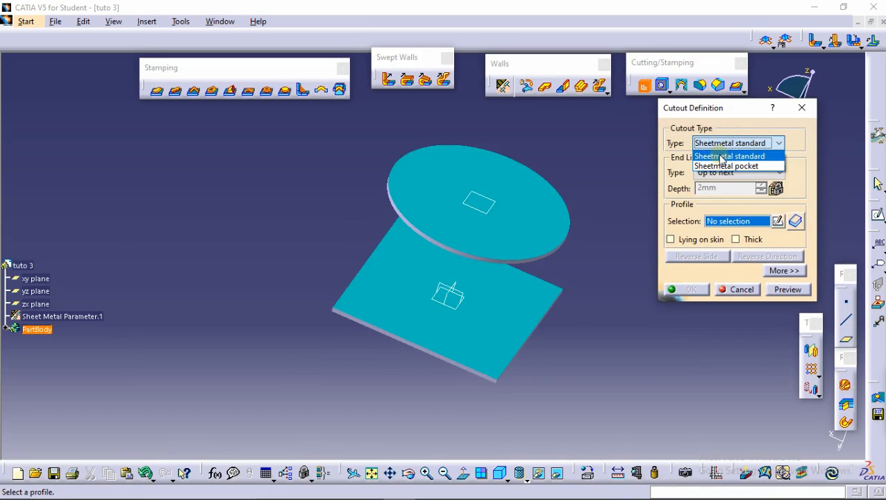
left_click(719, 156)
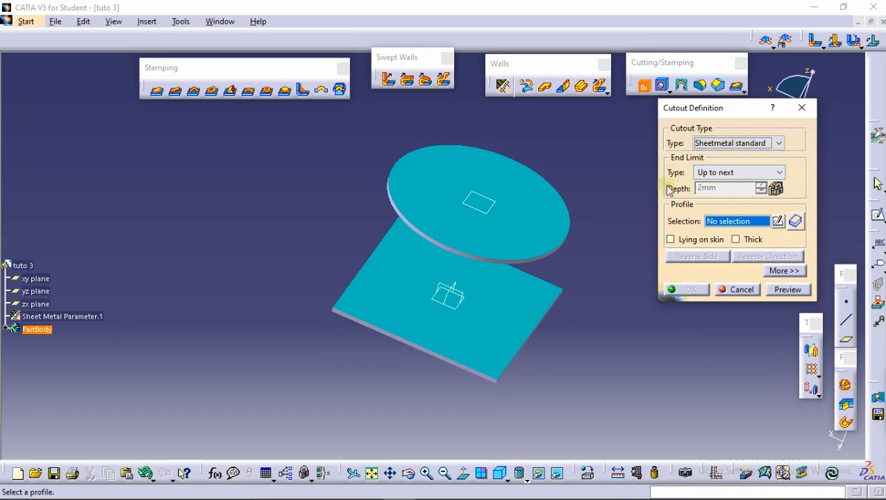
left_click(778, 221)
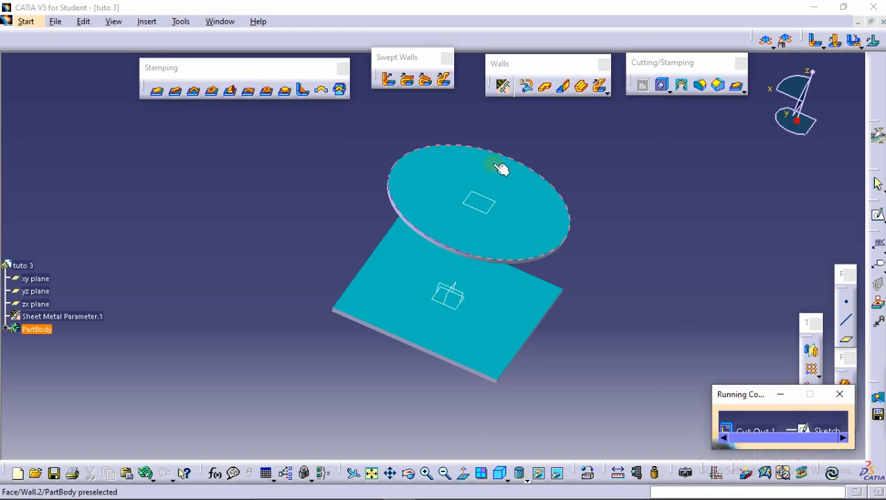
left_click(500, 218)
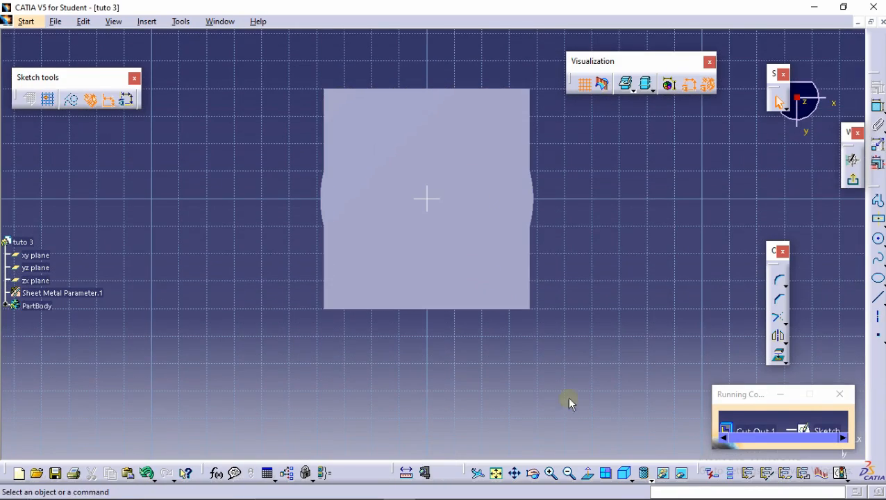
left_click(588, 473)
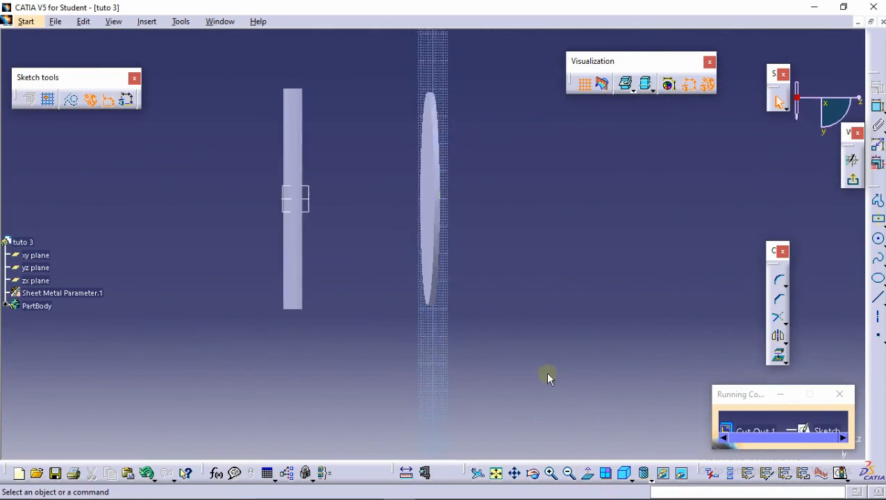
left_click(877, 221)
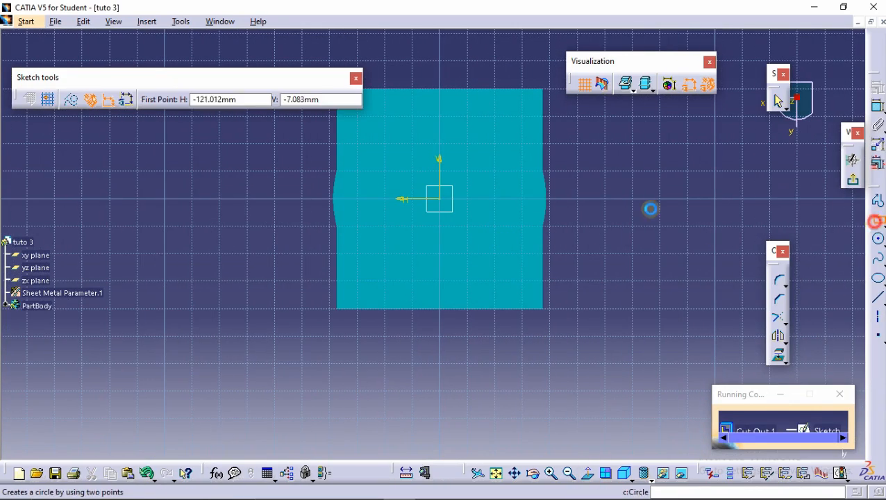
left_click(493, 200)
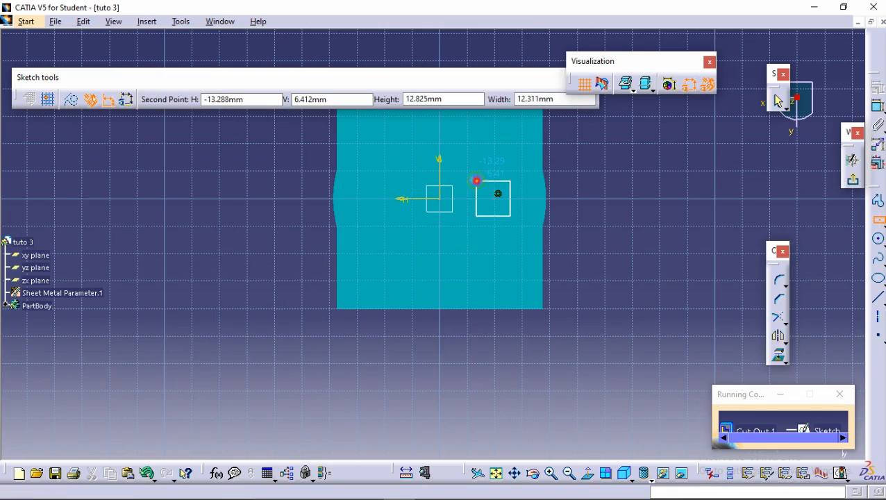
left_click(476, 182)
left_click(861, 180)
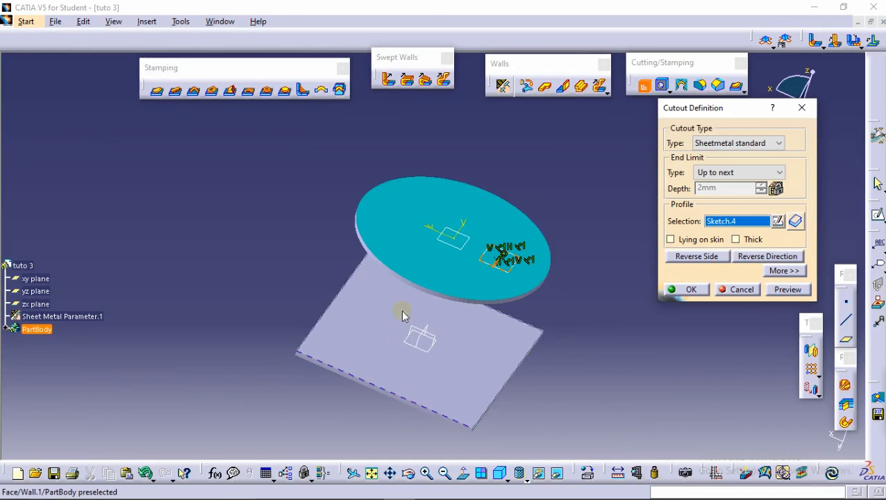
Set the cutout's end limit to Dimension with a 2 mm depth and preview it
middle_click_drag(403, 314, 438, 274)
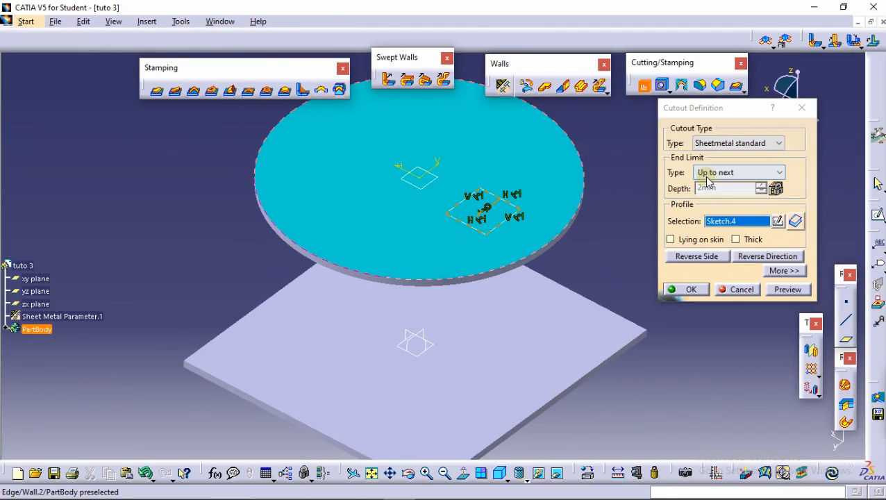
left_click(704, 174)
left_click(715, 185)
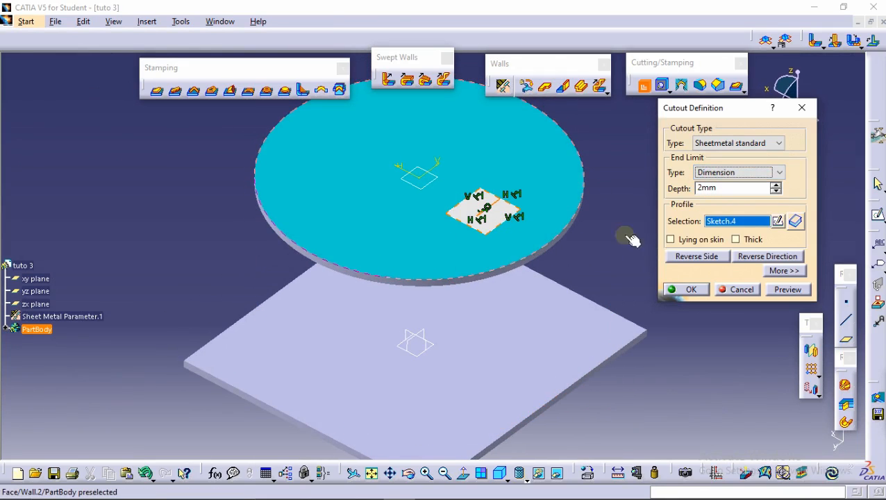
mouse_move(466, 259)
middle_mouse_down()
mouse_move(431, 303)
mouse_move(453, 259)
middle_mouse_up()
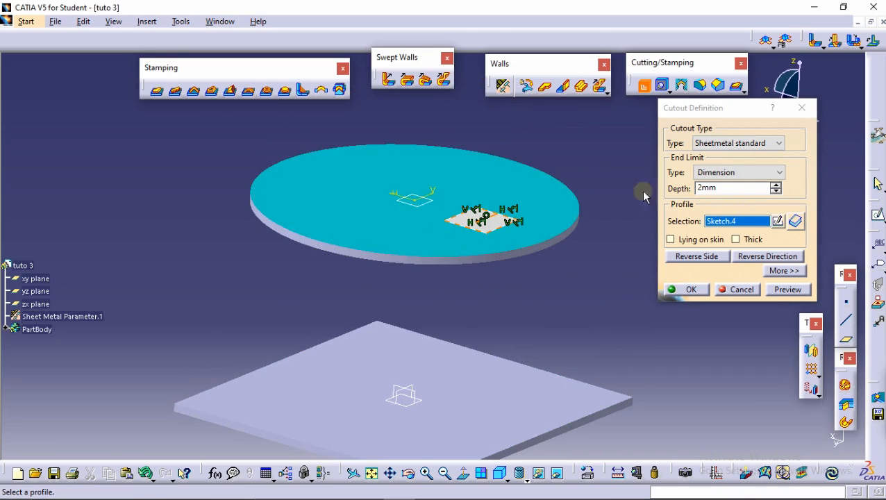
left_click(778, 291)
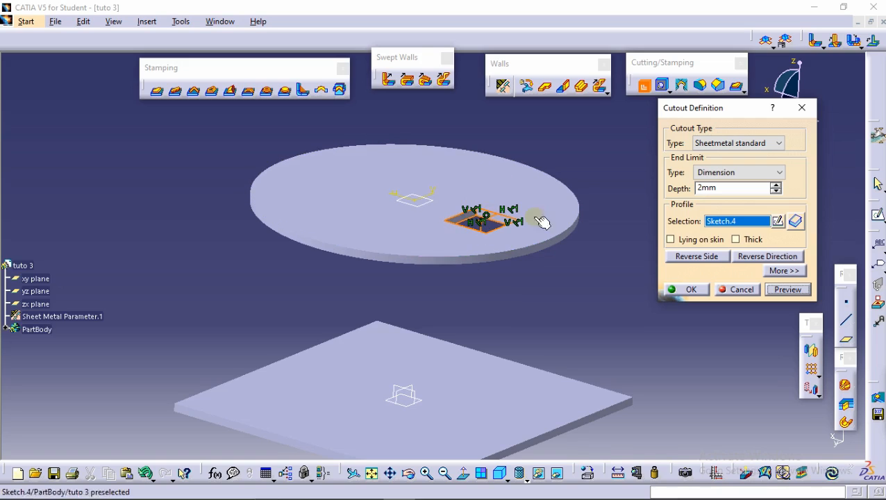
Set the cutout's end limit to Up to next and preview the cut
left_click(703, 178)
left_click(715, 196)
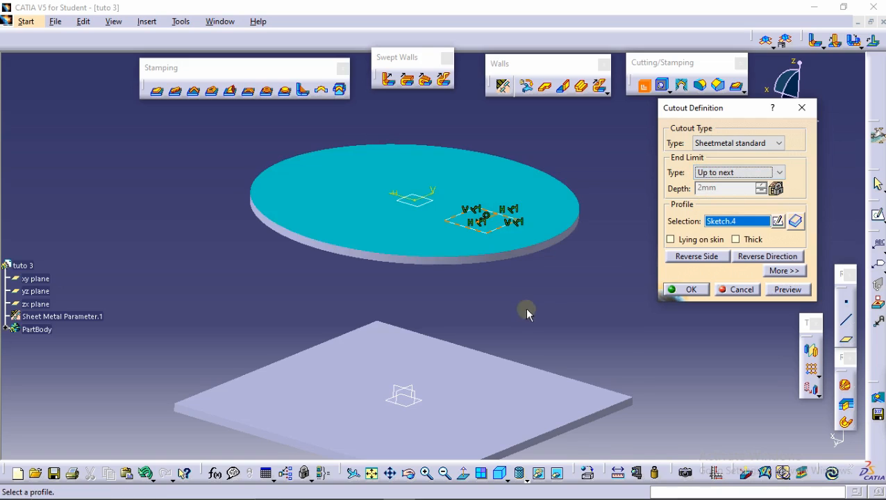
middle_click_drag(514, 300, 498, 236)
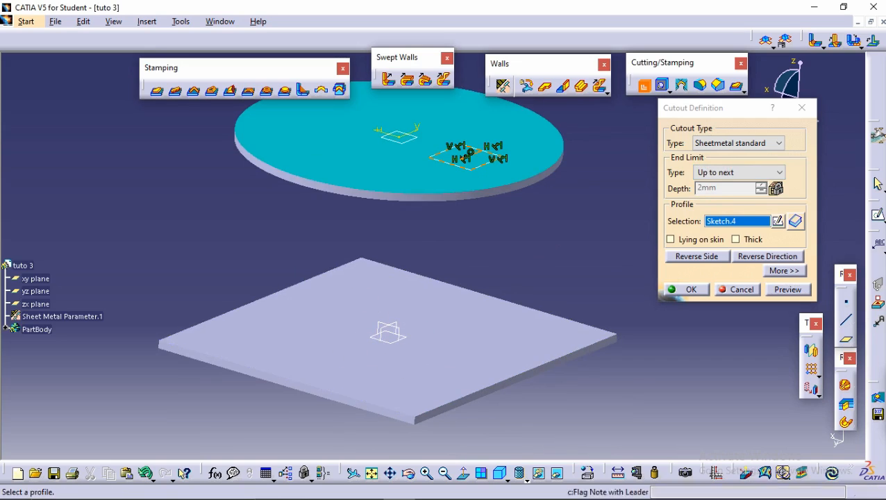
left_click(787, 289)
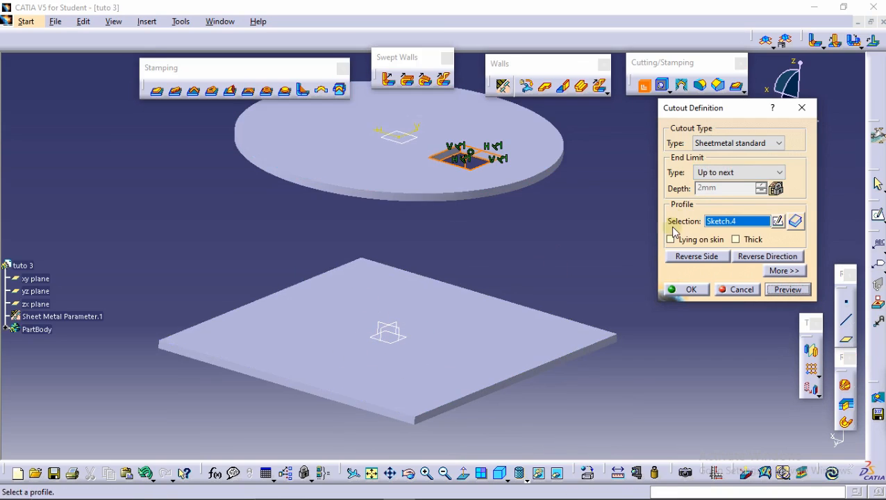
Set the cutout's end limit to Up to last and preview the cut through both walls
left_click(730, 174)
left_click(727, 203)
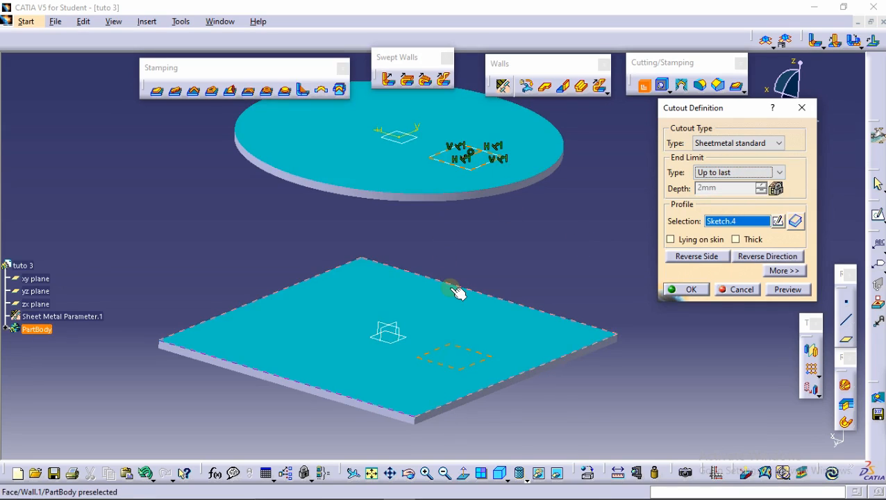
left_click(787, 290)
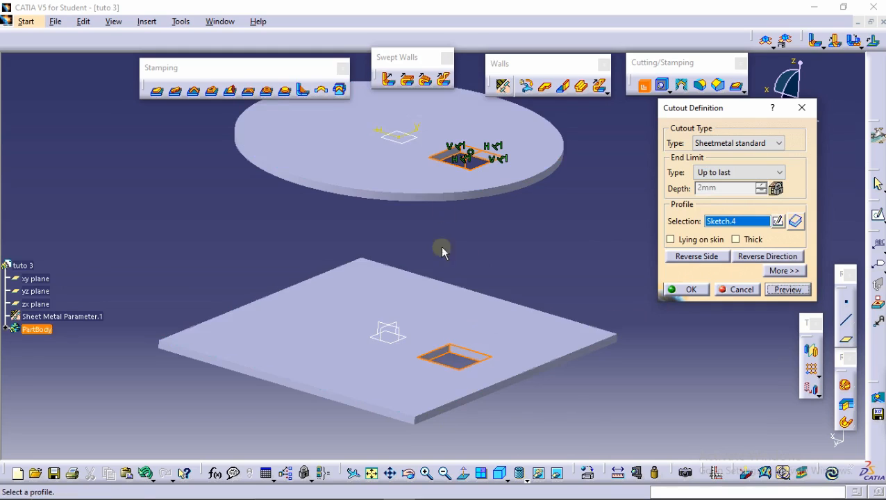
Switch the cutout's end limit through Dimension and Up to last, and set it back to Up to next
left_click(729, 172)
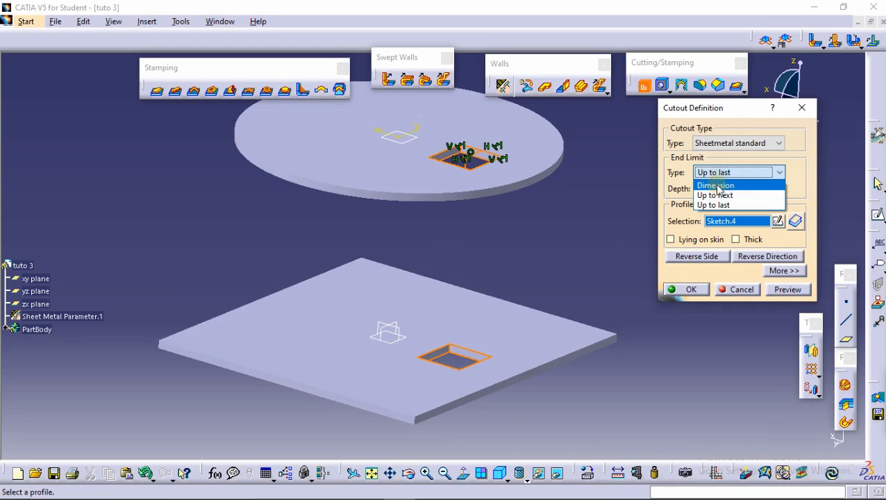
left_click(716, 186)
left_click(729, 173)
left_click(715, 203)
left_click(718, 173)
left_click(712, 195)
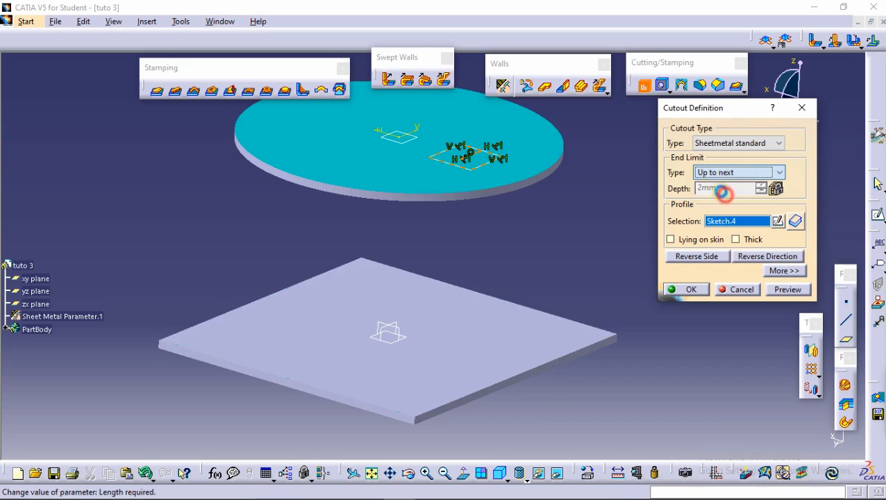
Preview the cutout with the Lying on skin option enabled, and disable the option again
left_click(687, 238)
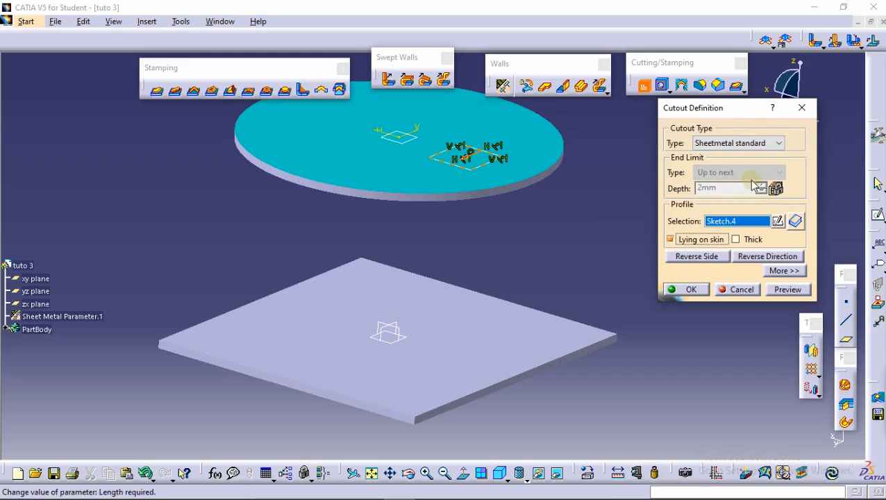
left_click(788, 289)
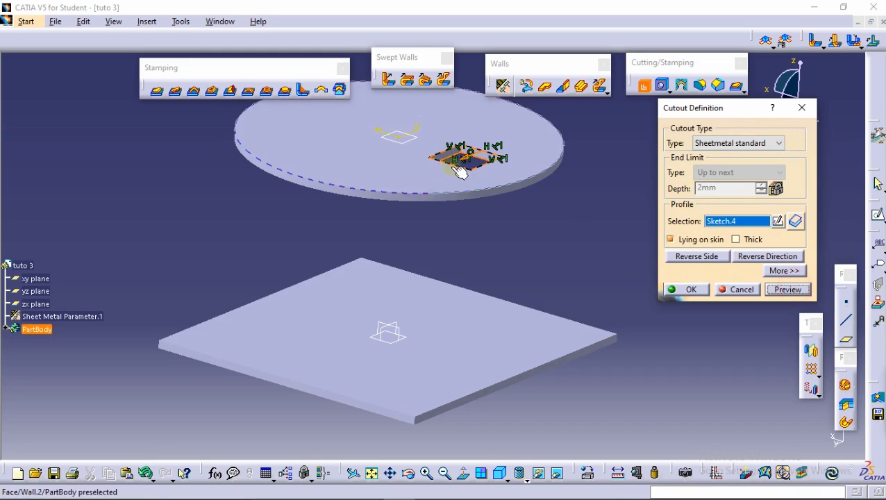
left_click(677, 238)
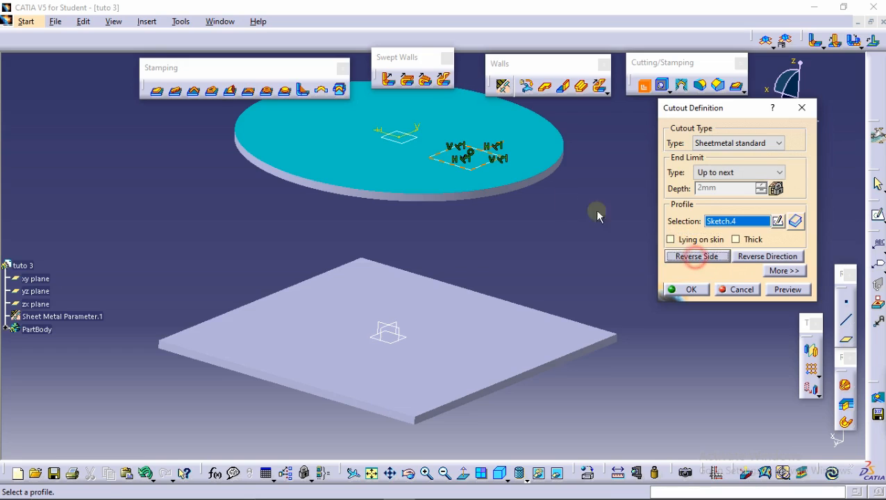
middle_click_drag(480, 166, 449, 224)
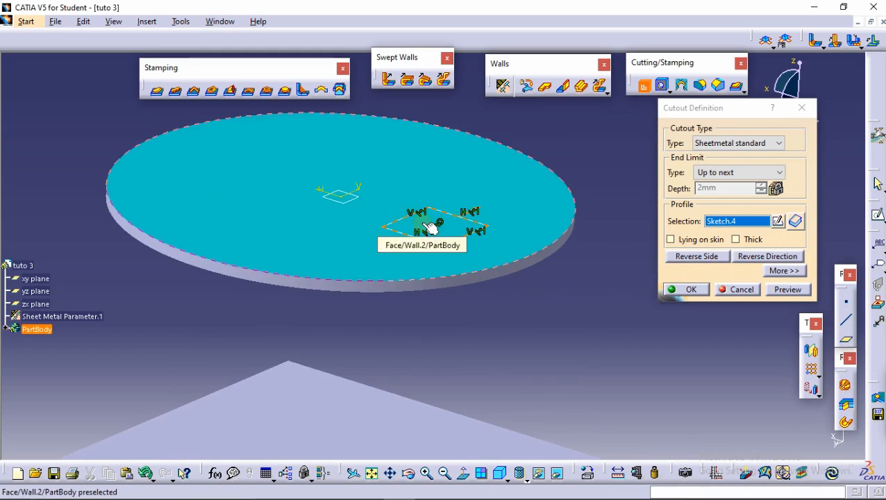
Preview the cutout with its side reversed, restore the side, and flip the cut direction and back
left_click(776, 287)
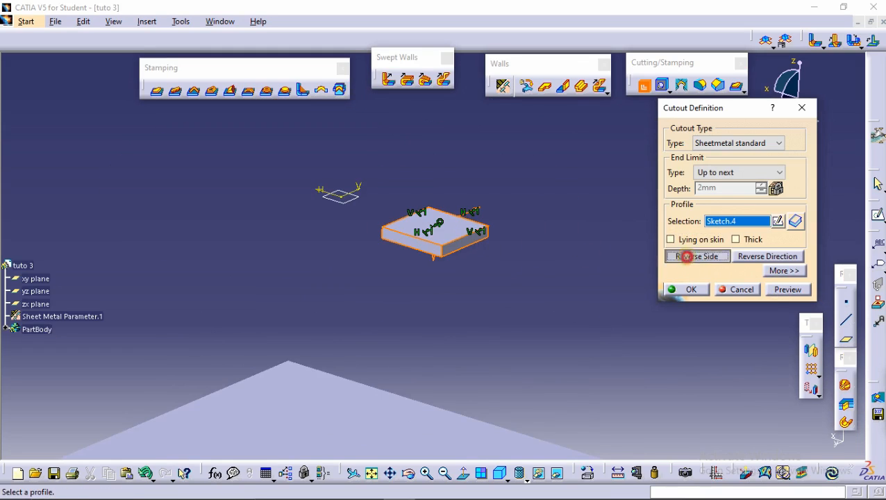
left_click(688, 257)
left_click(759, 257)
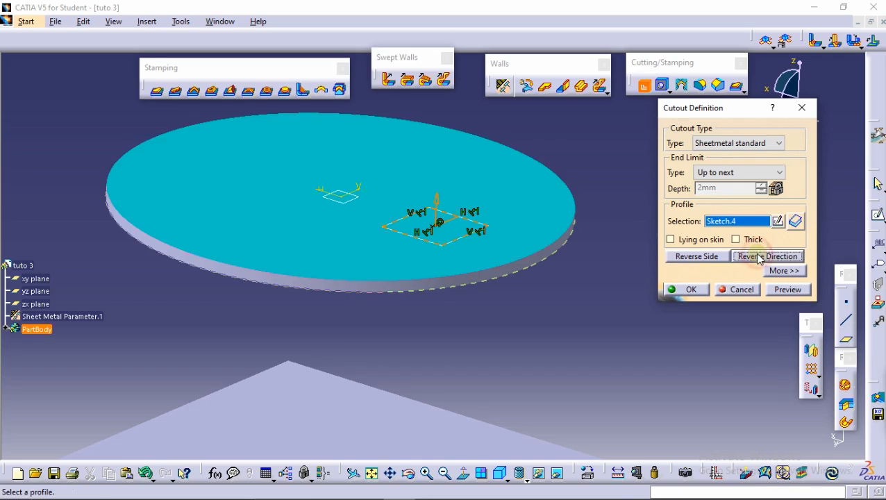
left_click(436, 199)
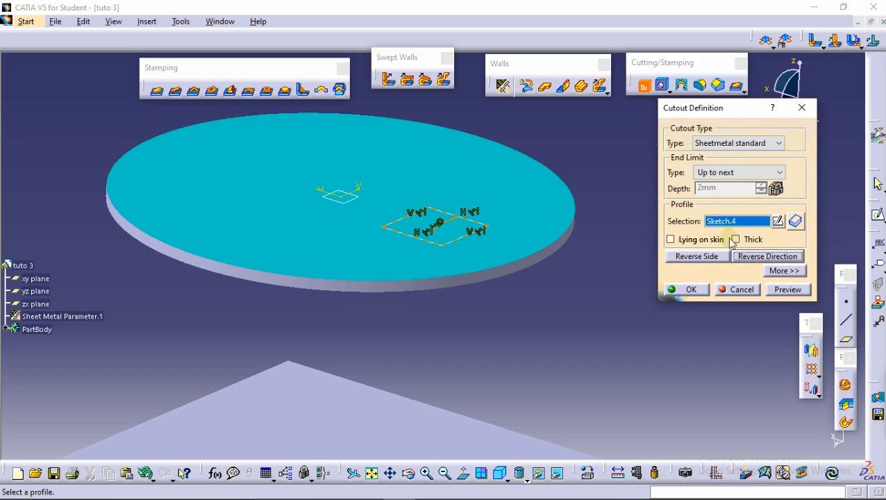
Show the cutout's additional options and switch Normal to profile off and back on
left_click(775, 272)
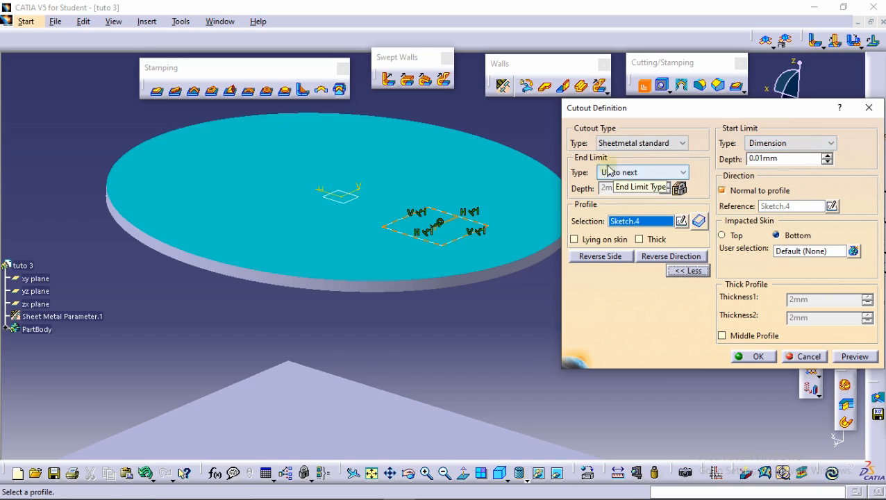
middle_click_drag(417, 269, 444, 269)
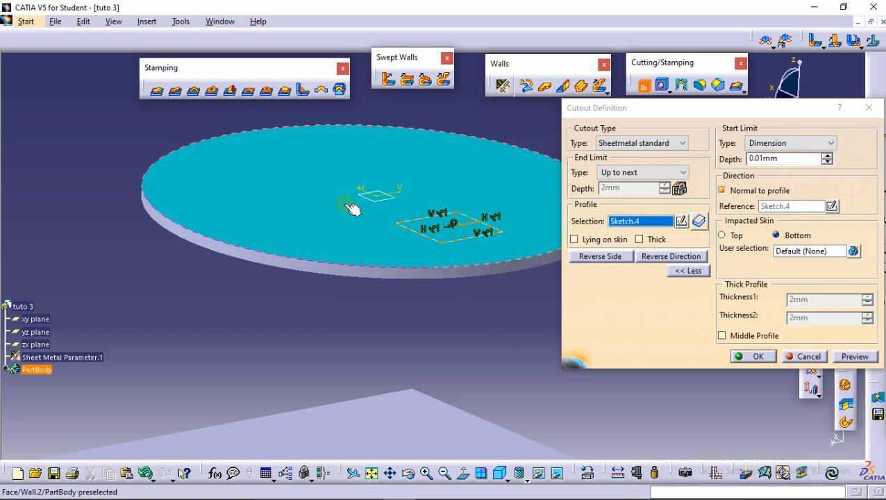
left_click(733, 191)
left_click(742, 194)
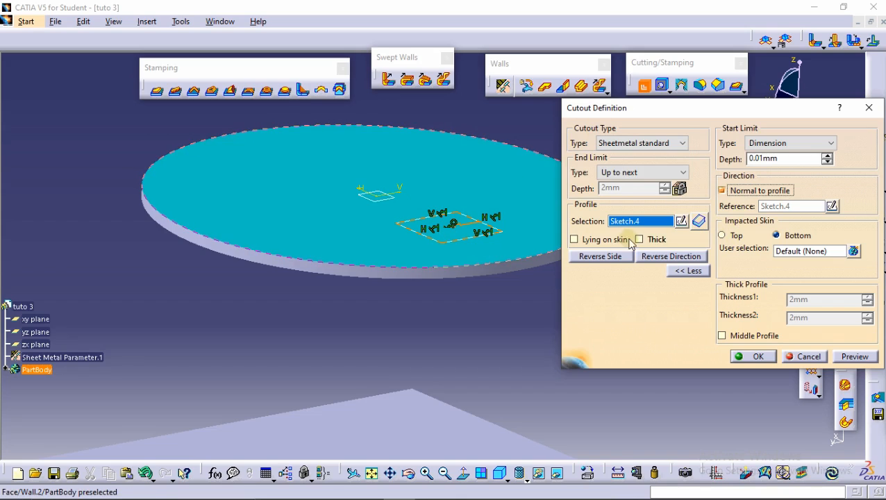
middle_click_drag(334, 154, 415, 270)
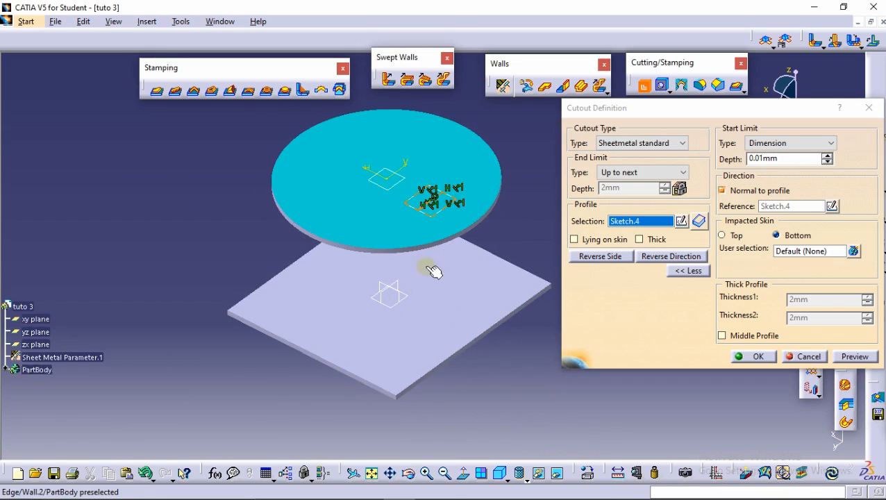
Select the lower flat wall's face as the user-defined impacted skin and preview the cutout
left_click(854, 252)
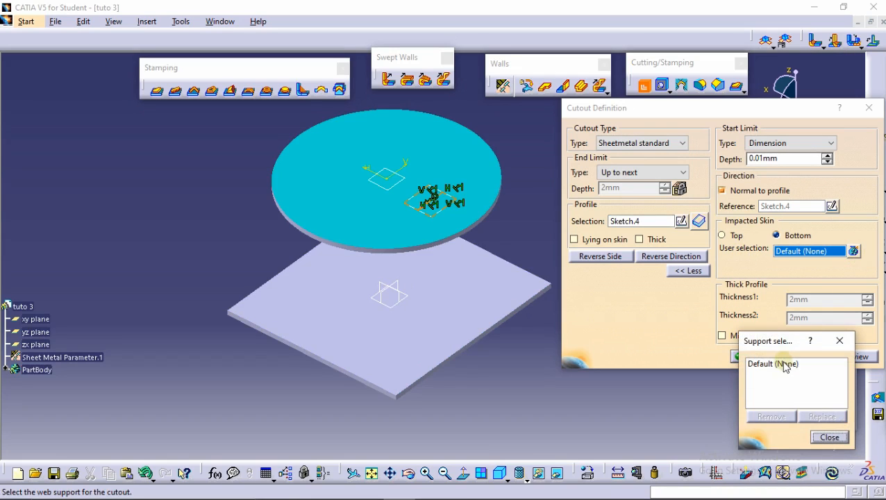
left_click(421, 341)
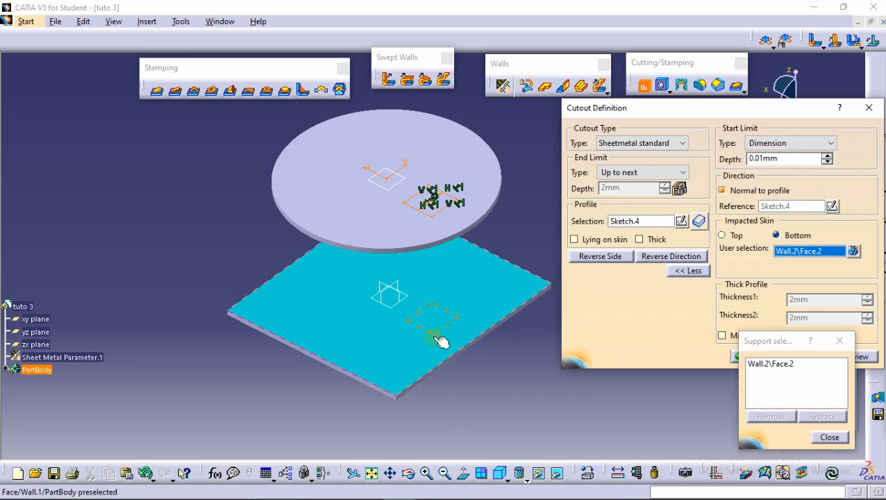
left_click(777, 365)
left_click(828, 437)
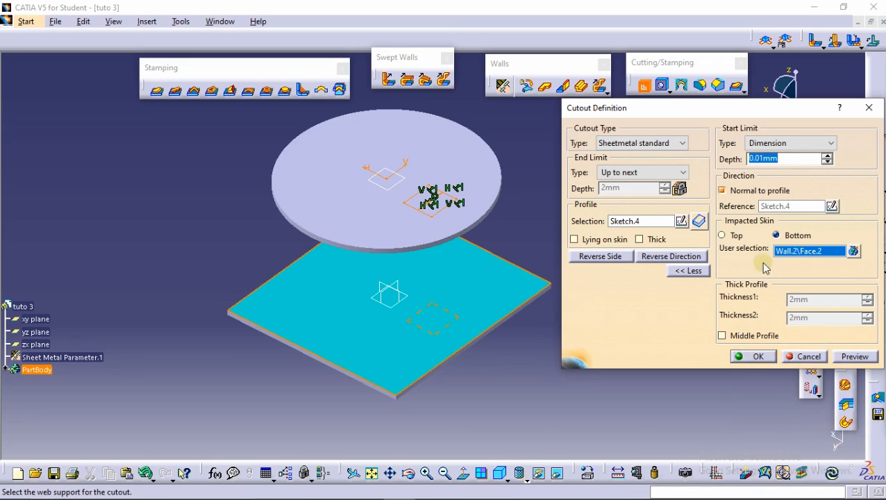
left_click(865, 356)
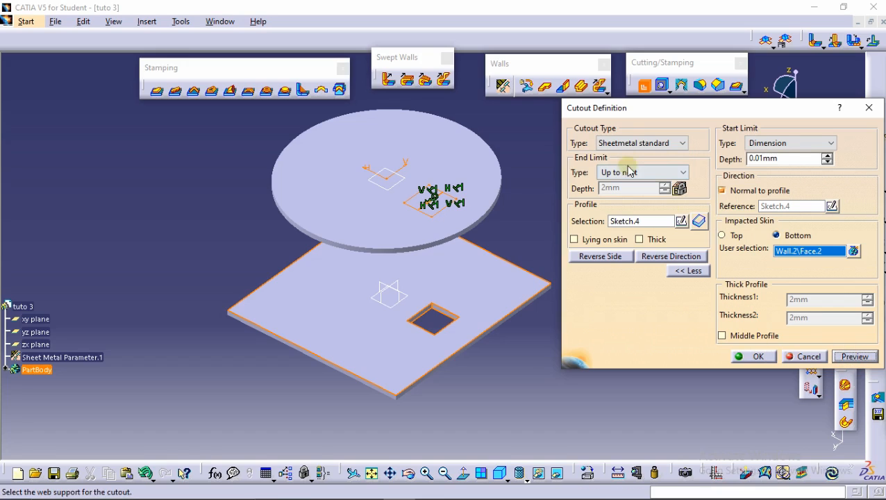
Change the cutout type to Sheetmetal pocket, set its depth to 0.5 mm and preview the pocket
left_click(626, 145)
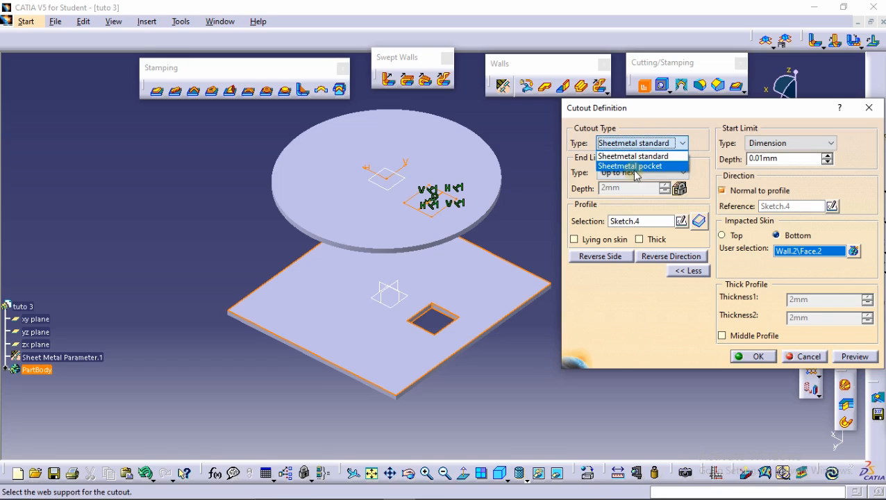
left_click(634, 166)
middle_click_drag(485, 300, 491, 261)
middle_click_drag(372, 306, 389, 295)
middle_click_drag(445, 368, 417, 354)
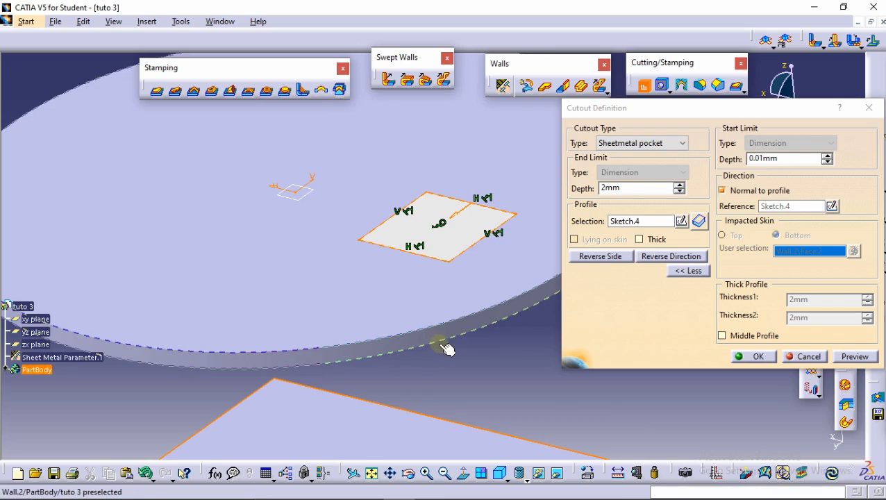
double_click(617, 187)
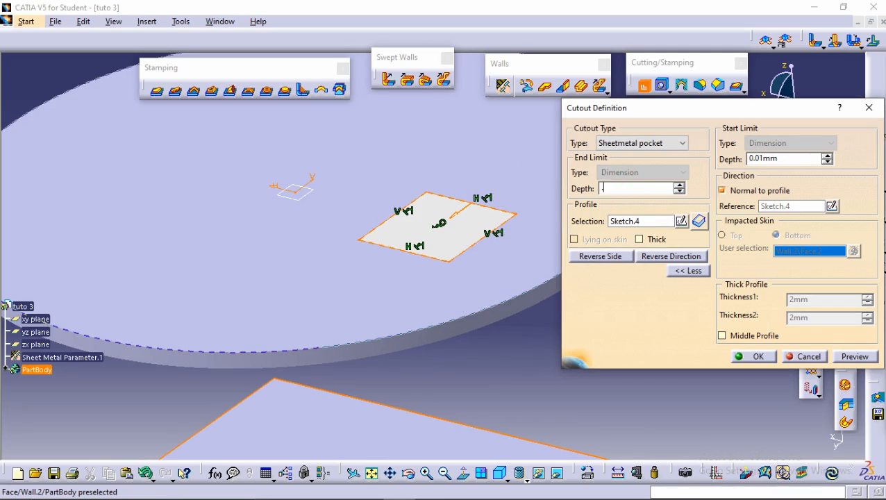
left_click(854, 356)
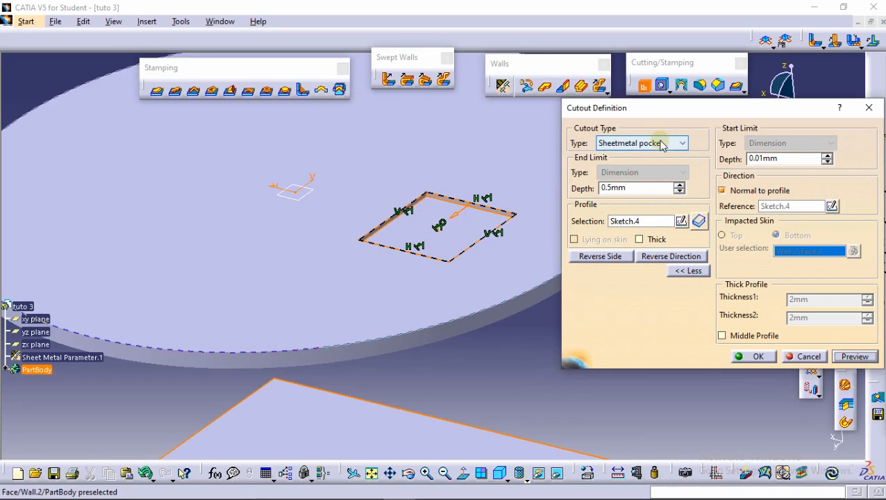
mouse_move(530, 241)
middle_mouse_down()
mouse_move(418, 219)
mouse_move(378, 231)
mouse_move(538, 191)
middle_mouse_up()
Switch the cutout type back to Sheetmetal standard and try to create the cutout
left_click(639, 143)
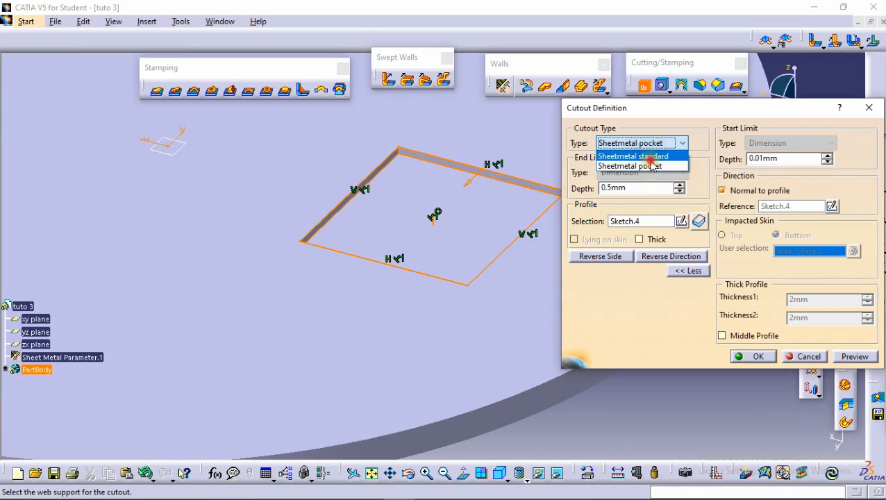
left_click(628, 156)
left_click(752, 356)
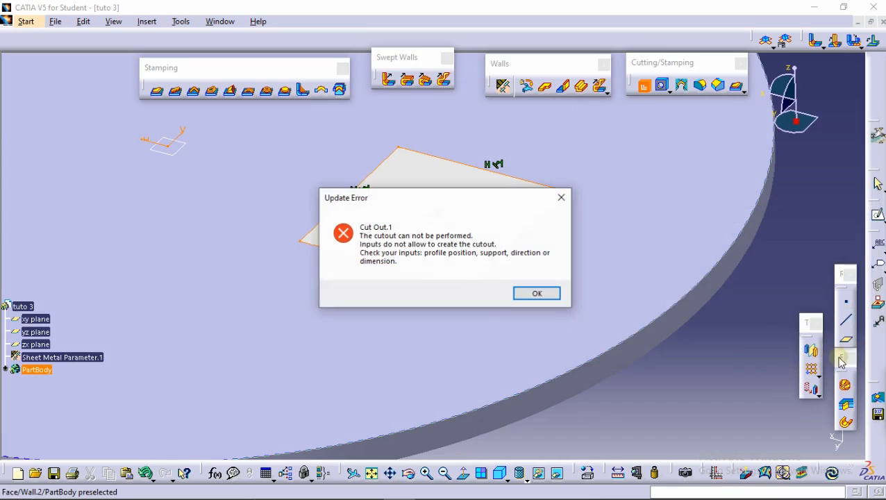
left_click(555, 296)
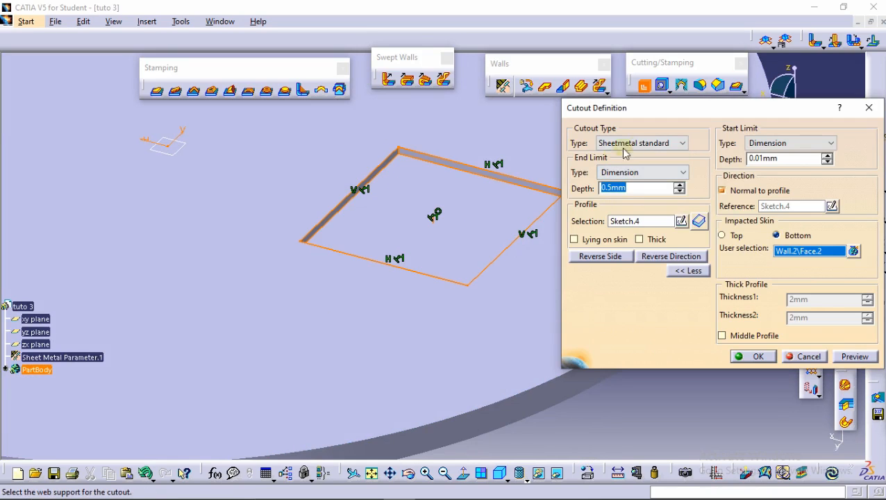
Remove the user-selected impacted skin and preview the standard cutout through the circular wall
left_click(853, 253)
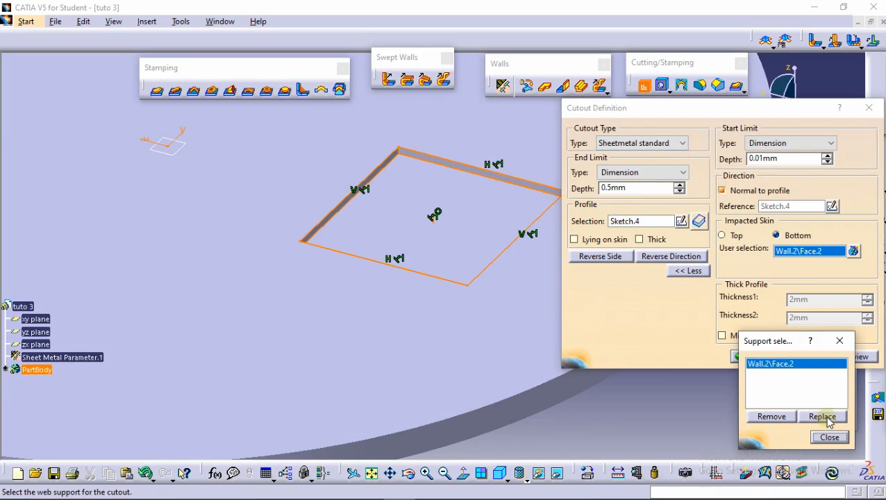
left_click(772, 415)
left_click(830, 436)
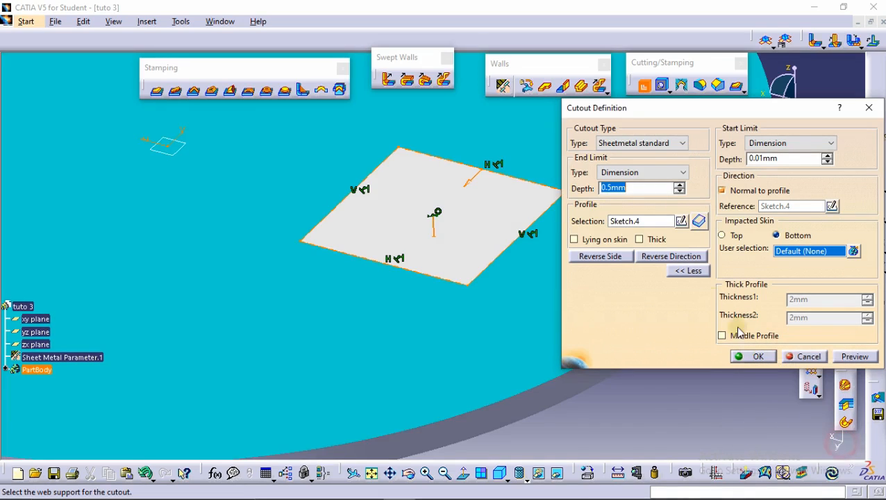
left_click(853, 356)
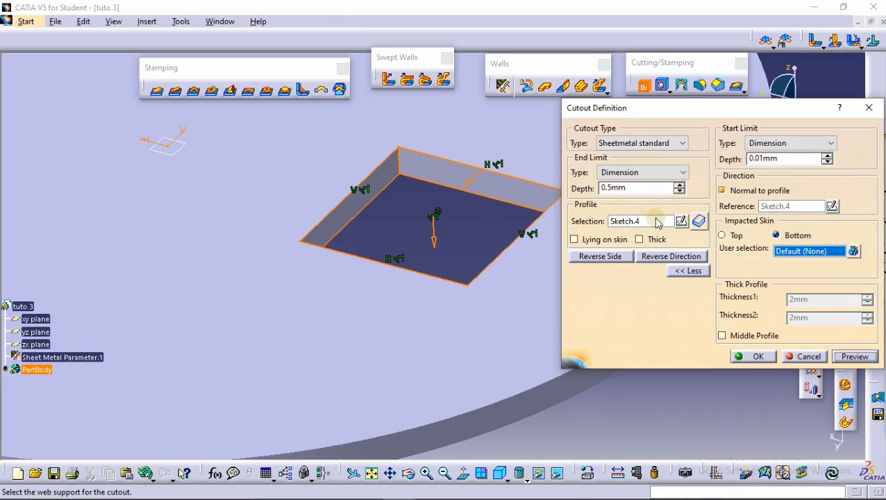
middle_click_drag(436, 191, 429, 173)
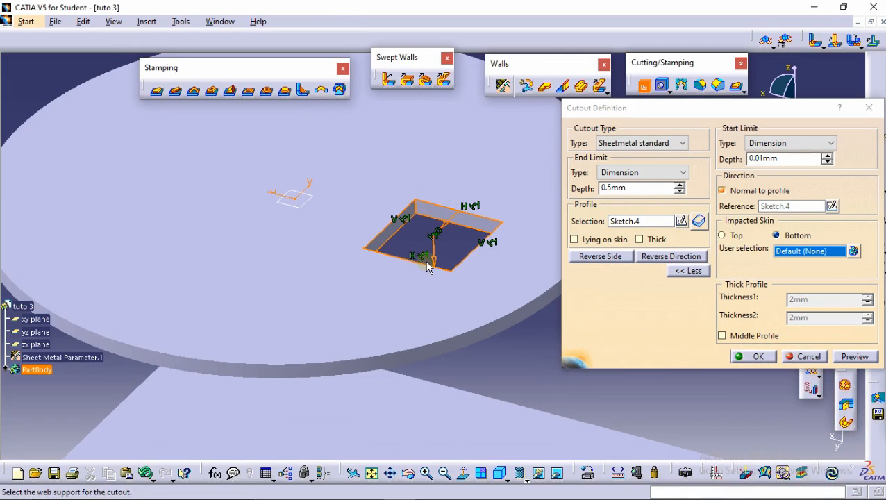
Set the cutout type to Sheetmetal pocket and create the pocket in the circular wall
left_click(637, 142)
left_click(631, 162)
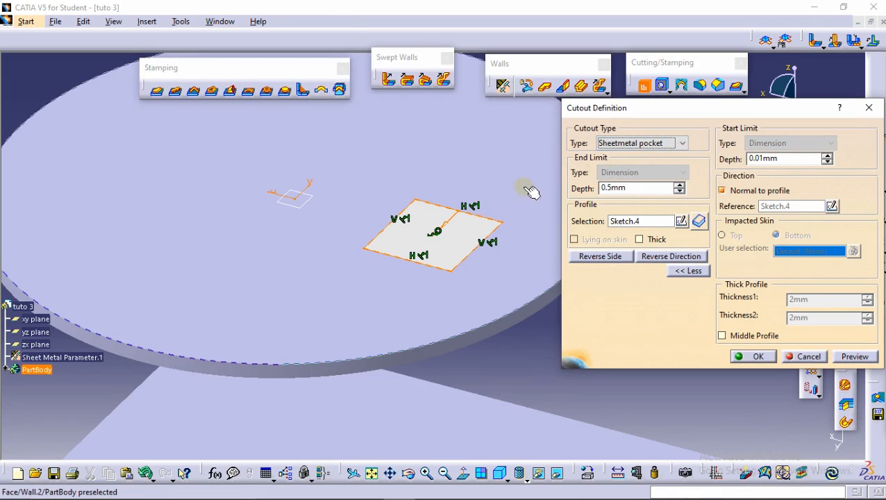
left_click(752, 357)
middle_click_drag(471, 212, 477, 258)
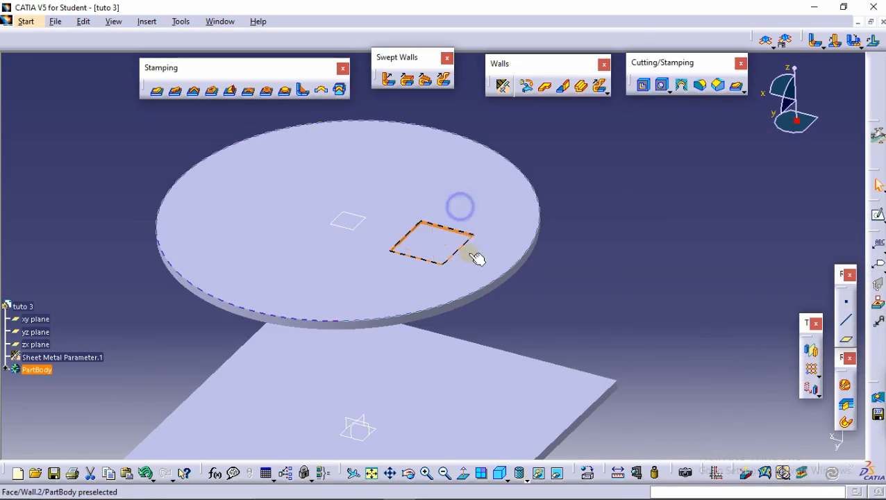
Start a new cutout and open a profile sketch on the circular wall's upper face, viewed normal to it
left_click(401, 167)
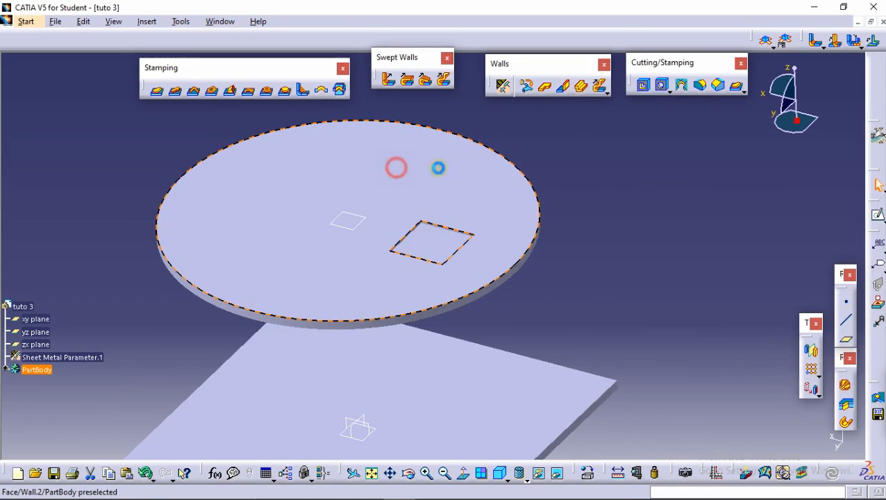
left_click(644, 86)
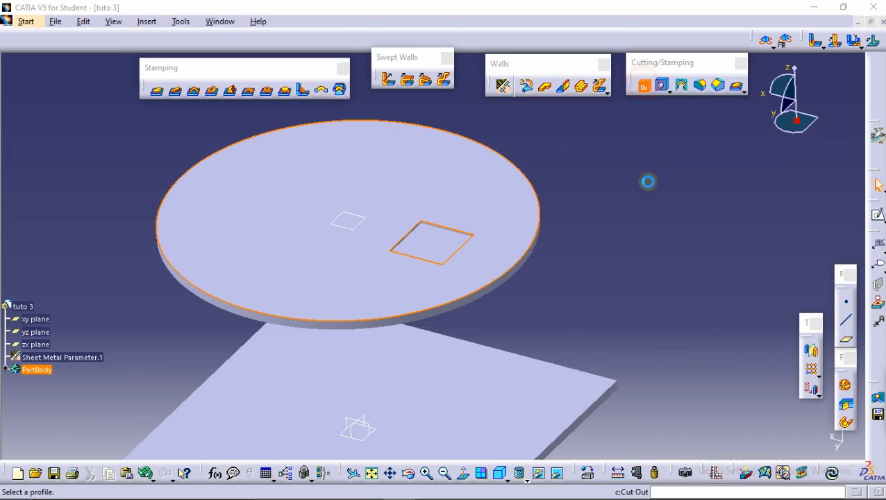
left_click(777, 221)
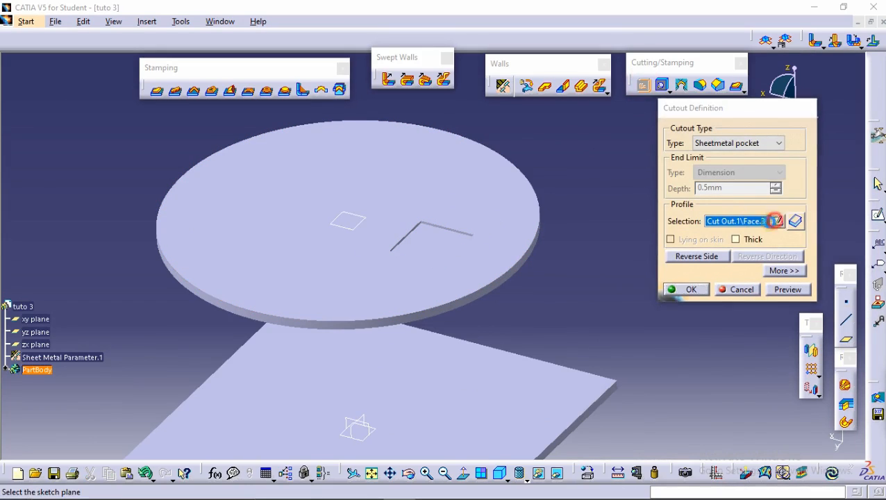
left_click(388, 192)
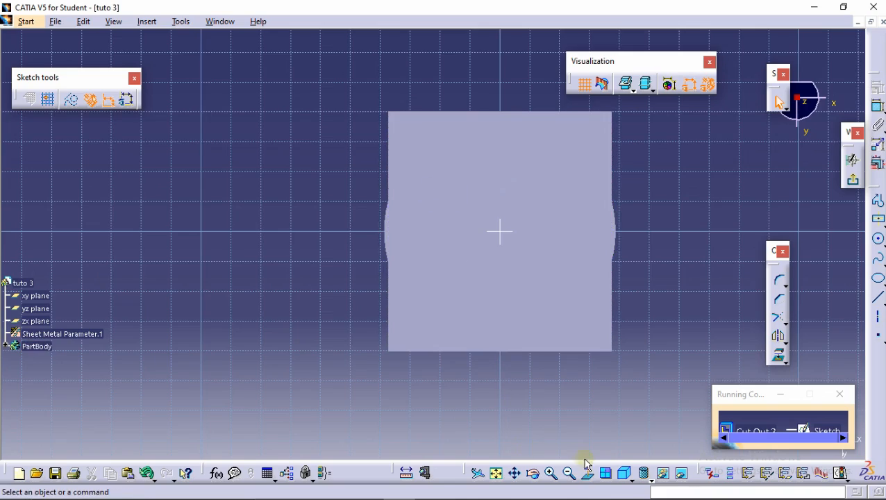
left_click(587, 471)
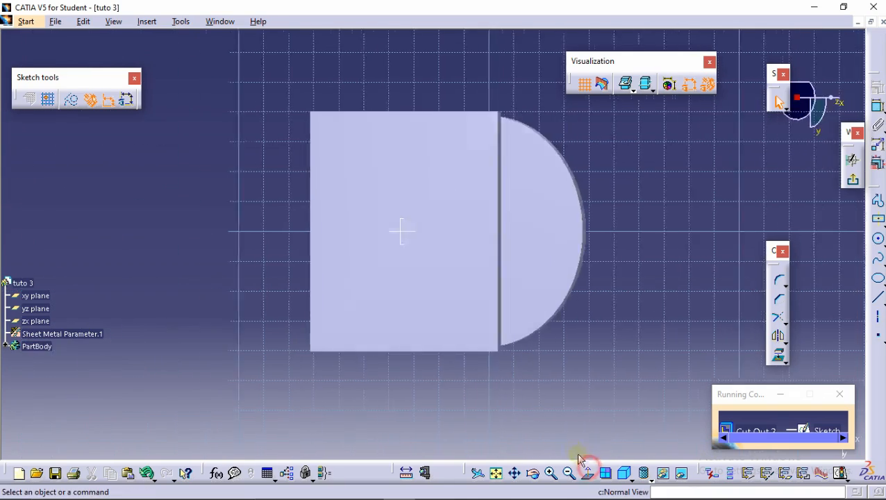
mouse_move(325, 273)
middle_mouse_down()
mouse_move(338, 280)
mouse_move(361, 236)
mouse_move(460, 207)
middle_mouse_up()
scroll(633, 199, "up", 1)
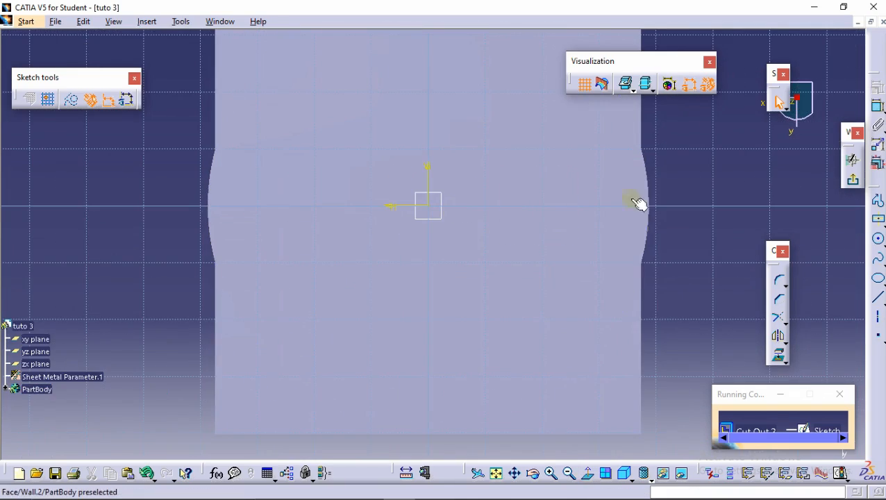
Sketch an open S-shaped spline below the origin and exit the sketch to use it as the cutout profile
left_click(879, 296)
left_click(877, 256)
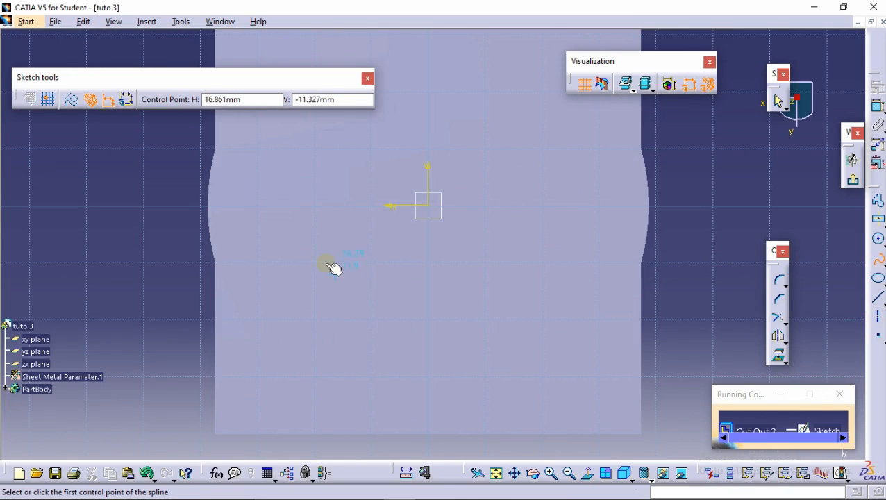
left_click(306, 260)
left_click(385, 277)
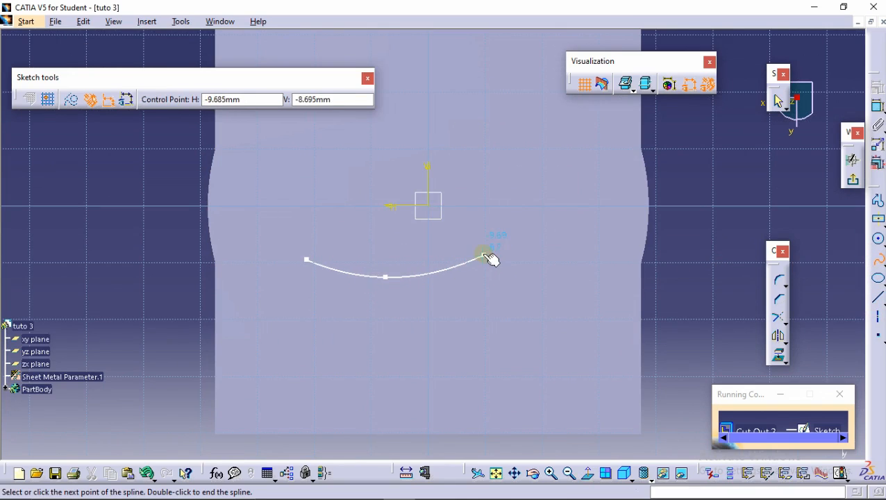
left_click(429, 253)
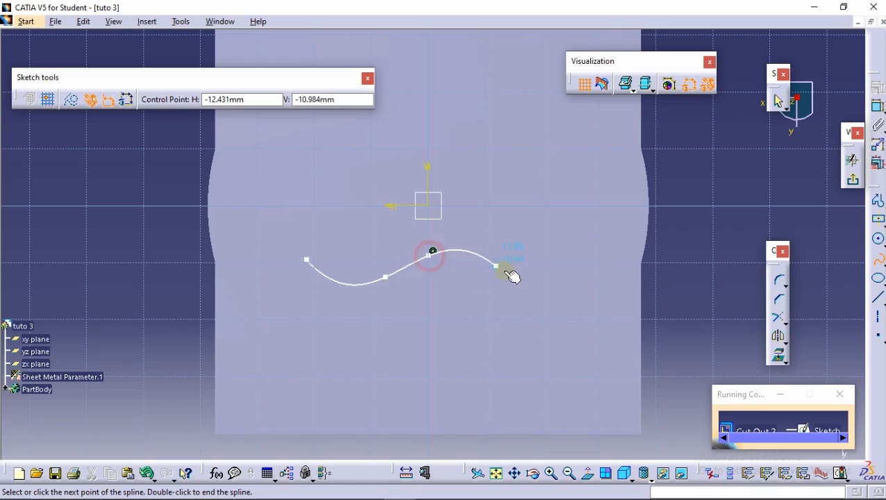
left_click(853, 180)
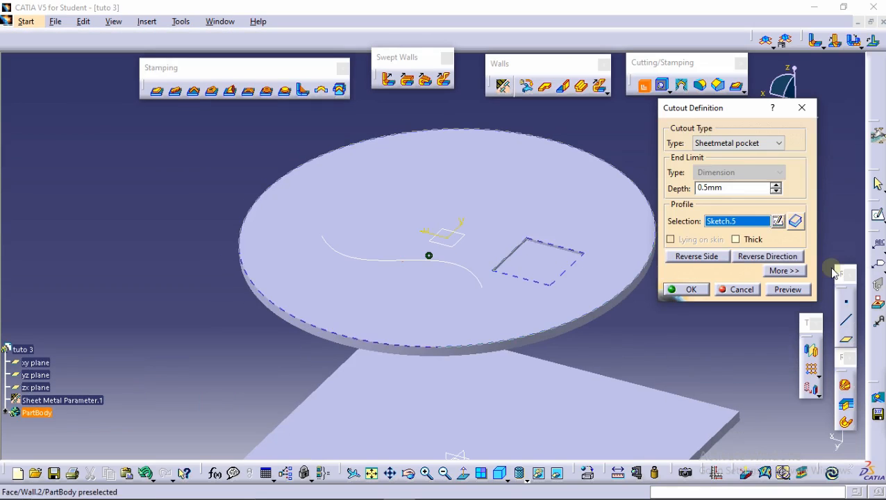
Make the open spline profile thick with 2 mm on both sides, then preview and create the sheetmetal pocket
left_click(745, 243)
middle_click_drag(538, 279, 422, 289)
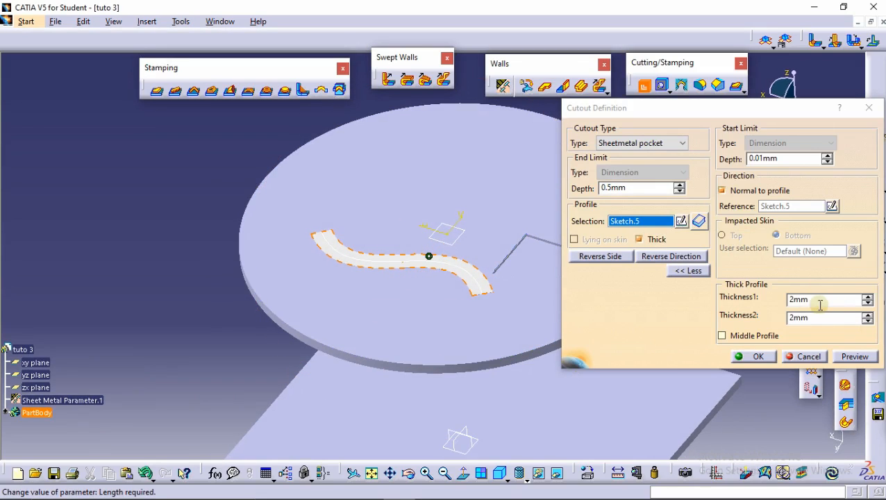
left_click_drag(814, 304, 751, 301)
left_click_drag(816, 316, 782, 322)
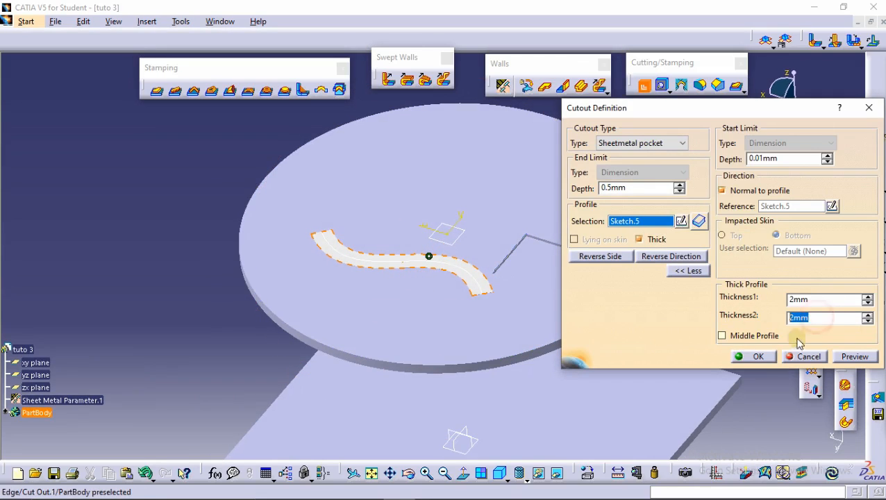
left_click(846, 358)
left_click(757, 356)
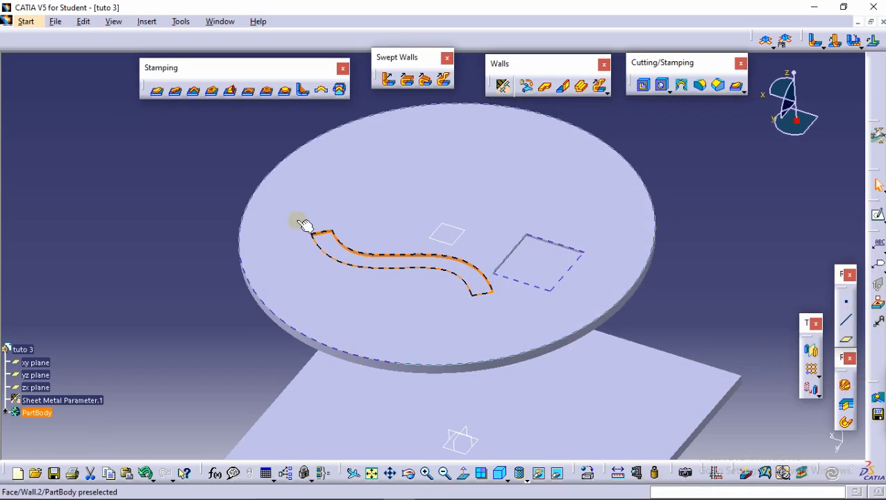
middle_click_drag(253, 218, 523, 292)
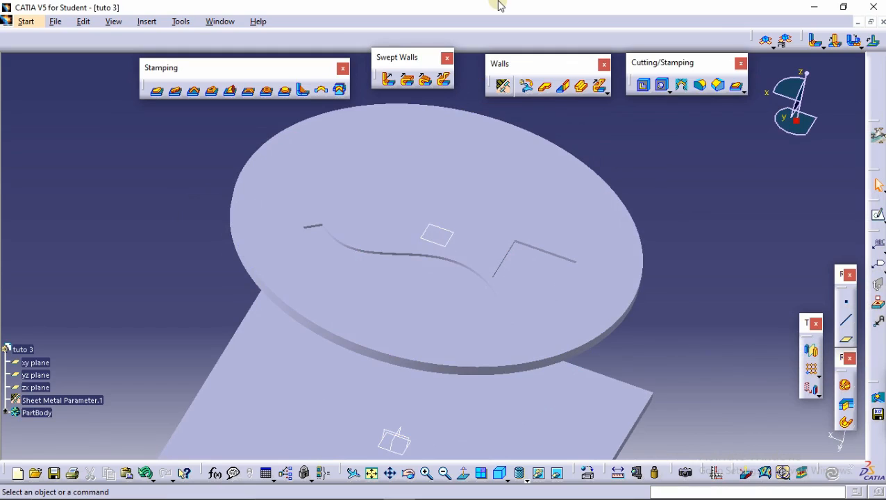
left_click(663, 86)
left_click(475, 193)
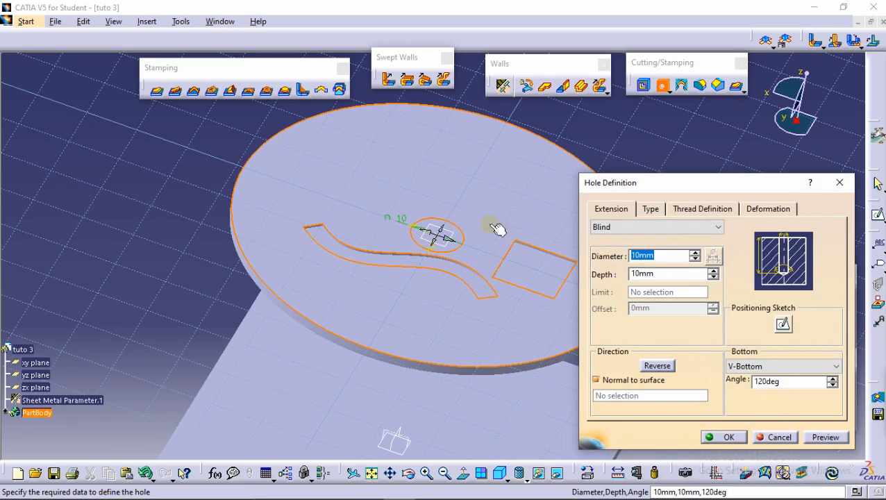
left_click(778, 436)
Open a sketch on the circular wall's upper face and place a point about 20 mm below the horizontal axis
left_click(527, 162)
left_click(877, 215)
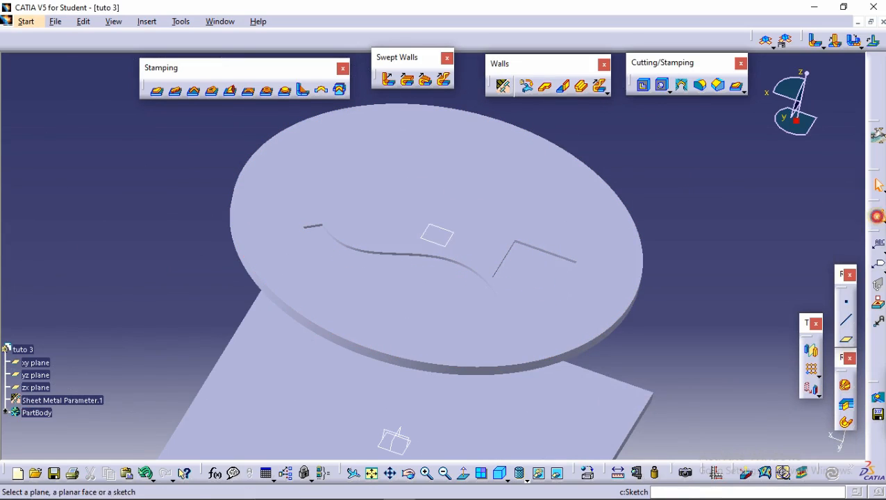
left_click(479, 195)
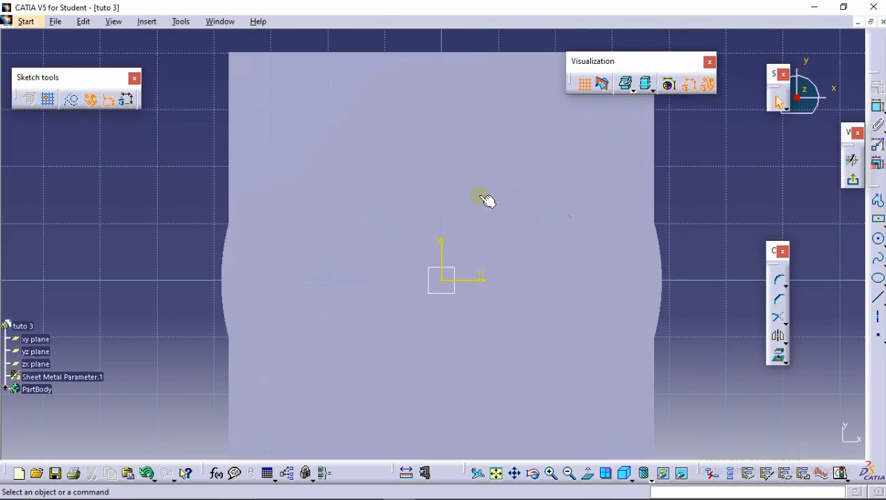
left_click(588, 477)
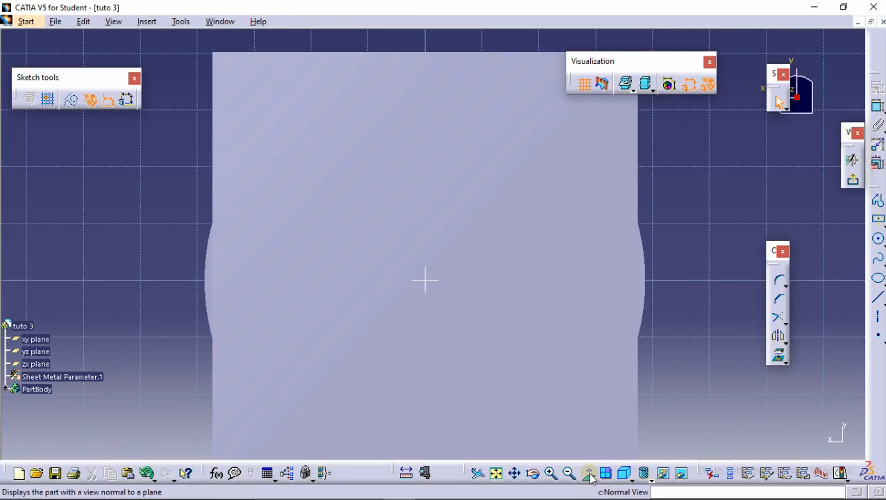
left_click(589, 478)
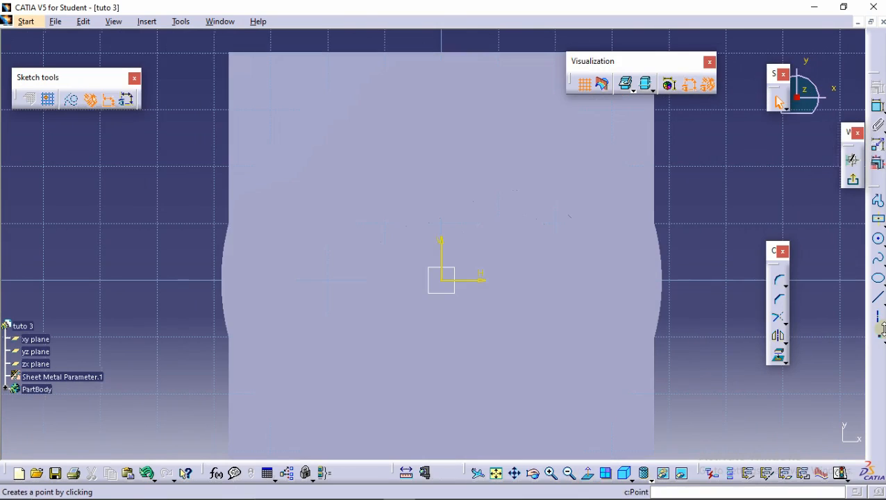
left_click(879, 337)
middle_click_drag(419, 239, 418, 189)
left_click(499, 389)
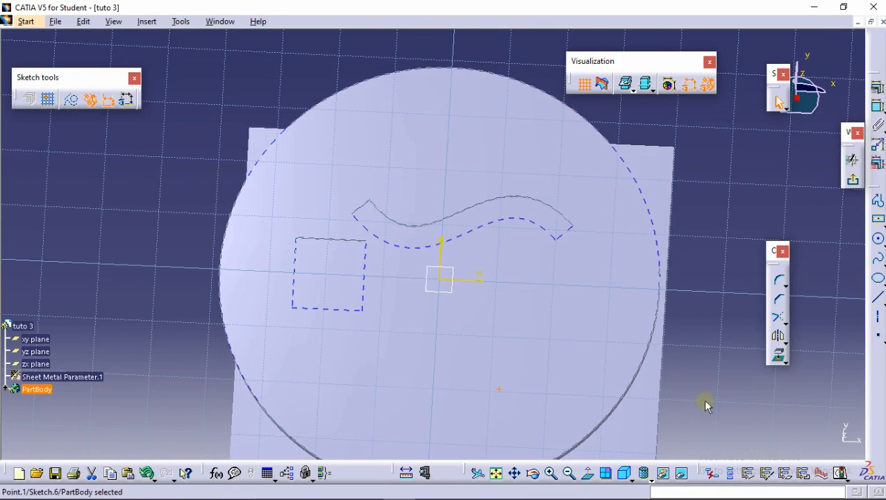
Constrain the point's distance from the horizontal axis to 20 mm
left_click(877, 106)
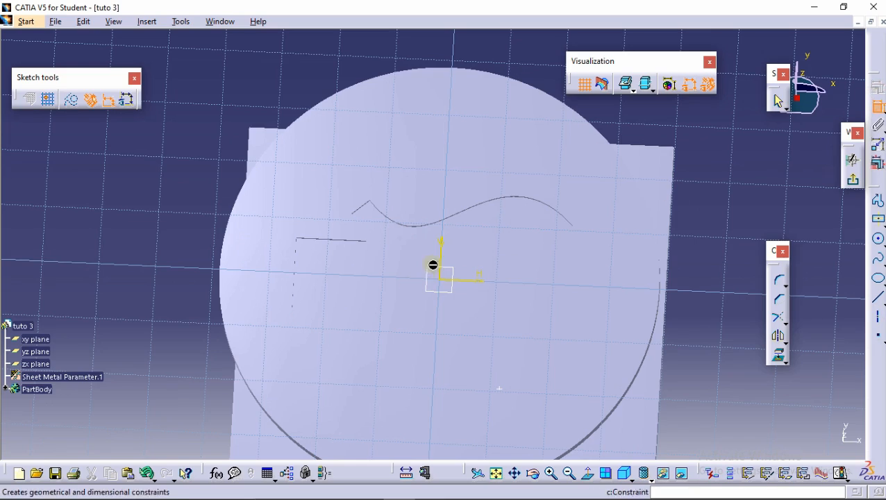
left_click(463, 282)
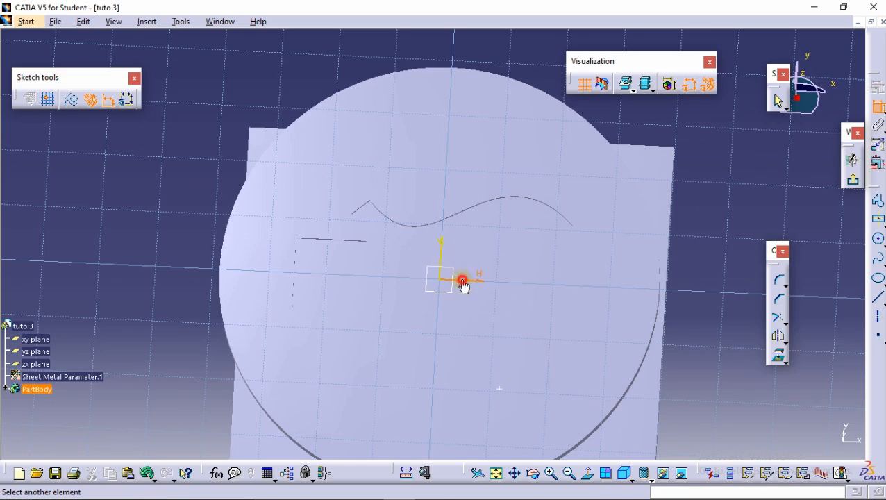
left_click(500, 389)
left_click(509, 345)
double_click(510, 344)
type("3")
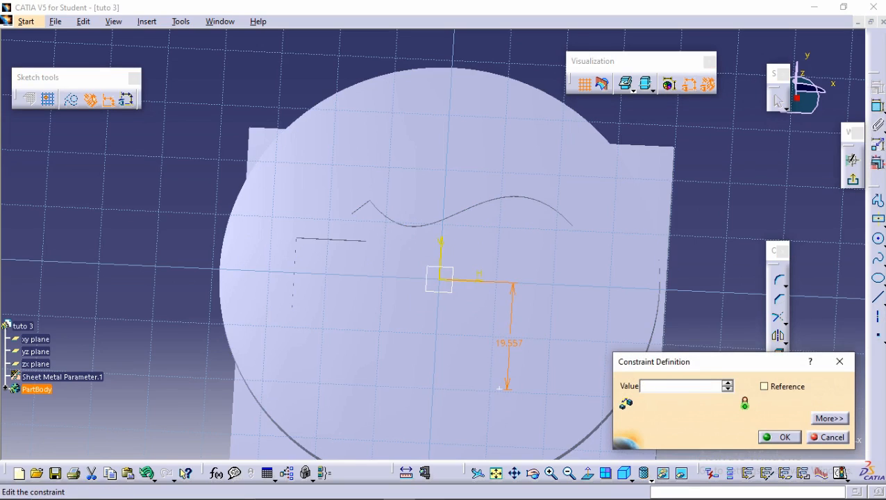
key("Return")
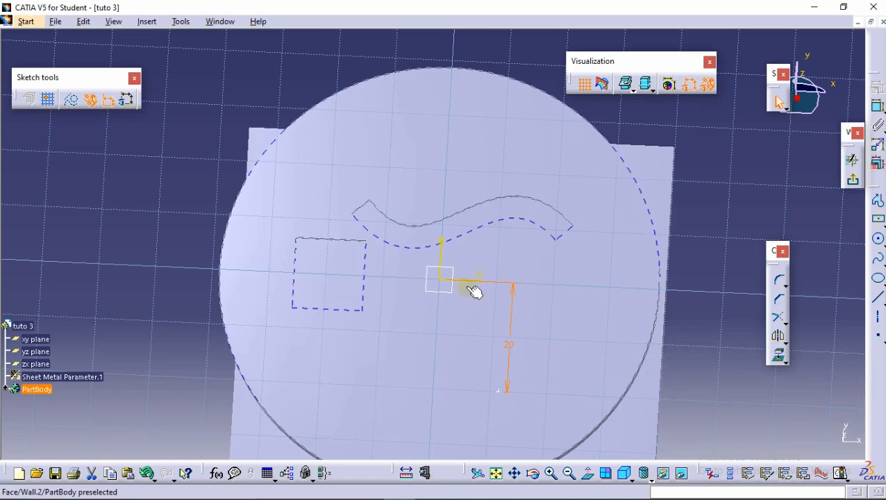
Constrain the point's distance from the vertical axis to 10 mm and exit the sketch
left_click(879, 105)
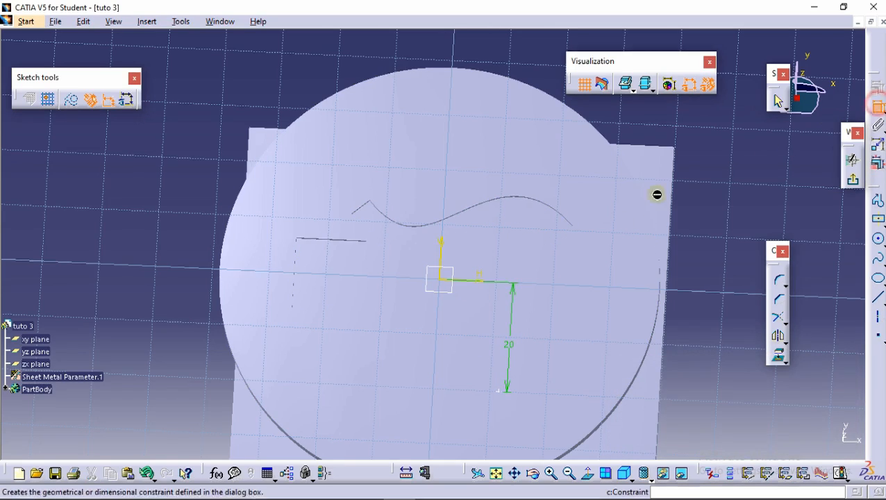
left_click(441, 243)
left_click(506, 394)
left_click(467, 359)
double_click(463, 354)
type("10")
key("Return")
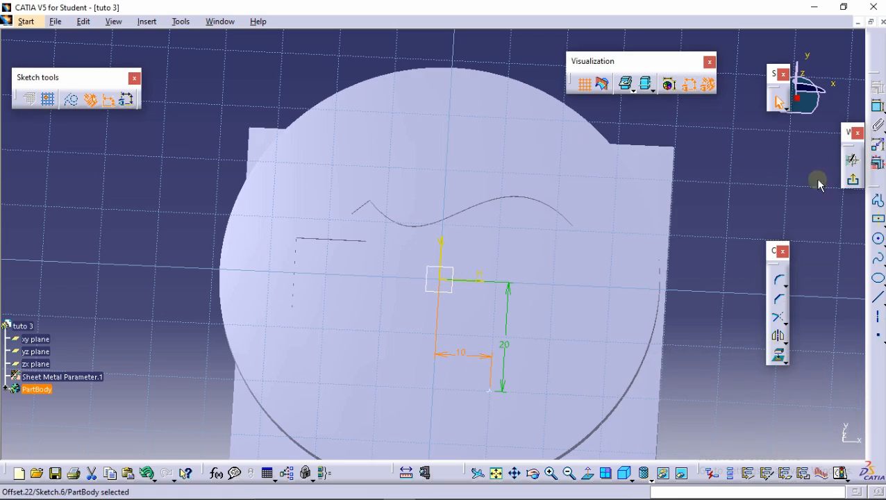
left_click(853, 161)
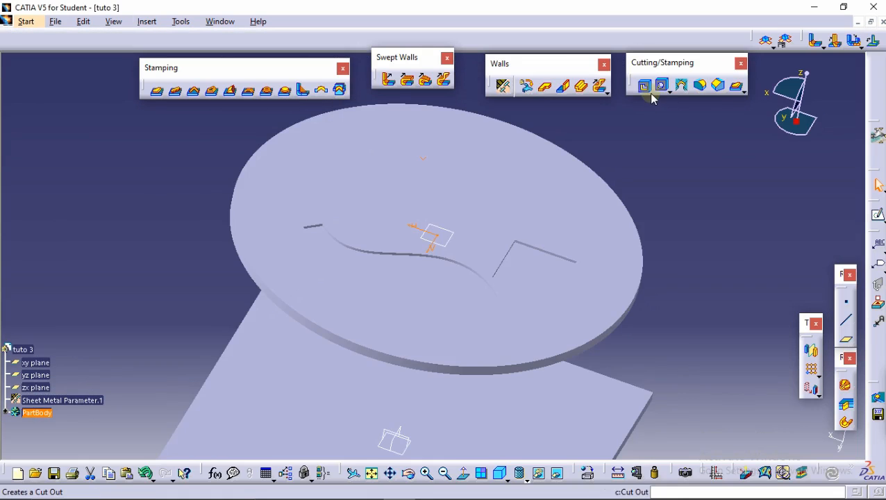
Start a 10 mm diameter hole at the sketched point on the circular wall's upper face
left_click(662, 85)
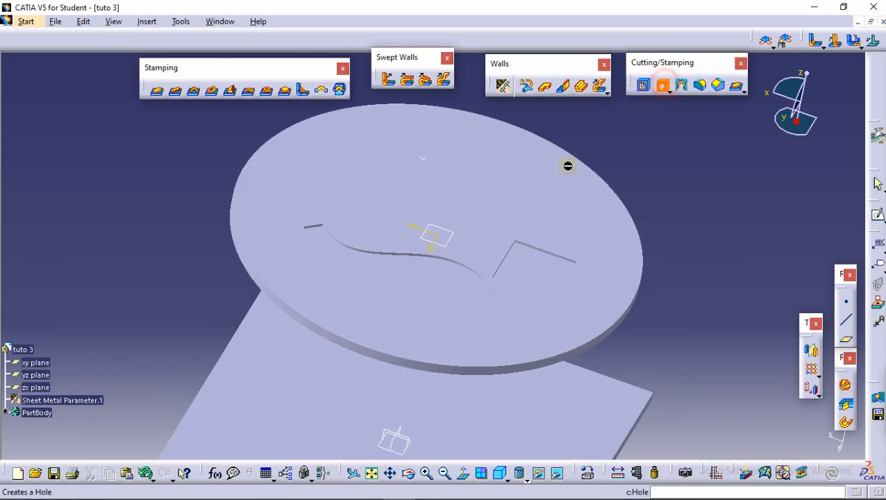
left_click(424, 159)
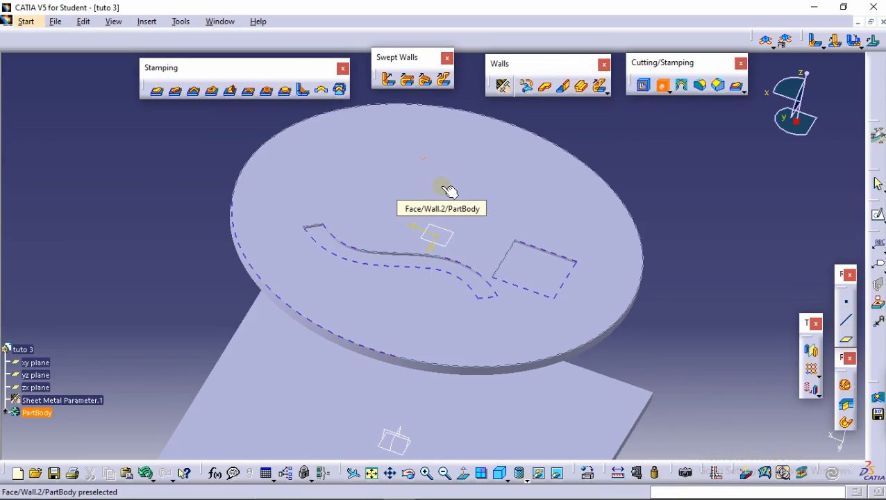
left_click(445, 187)
middle_click_drag(237, 296, 514, 267)
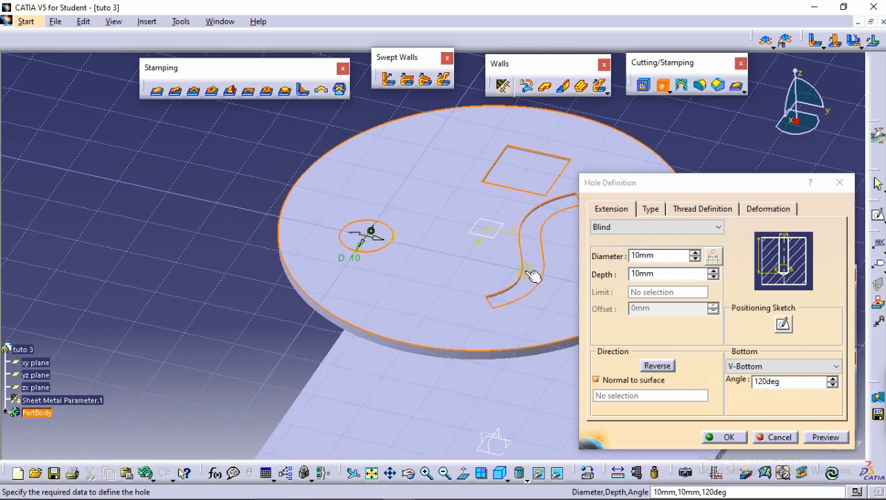
Set the hole's extension to Up To Next
left_click(650, 231)
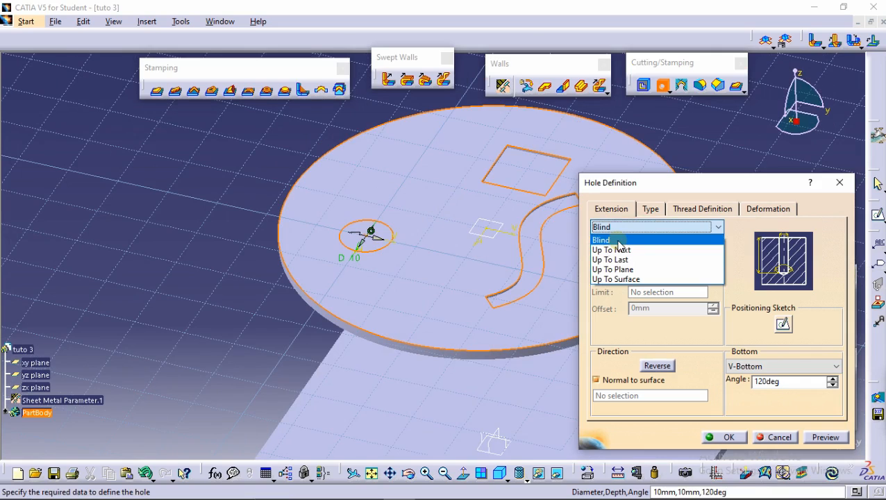
left_click(628, 239)
left_click(624, 227)
left_click(627, 251)
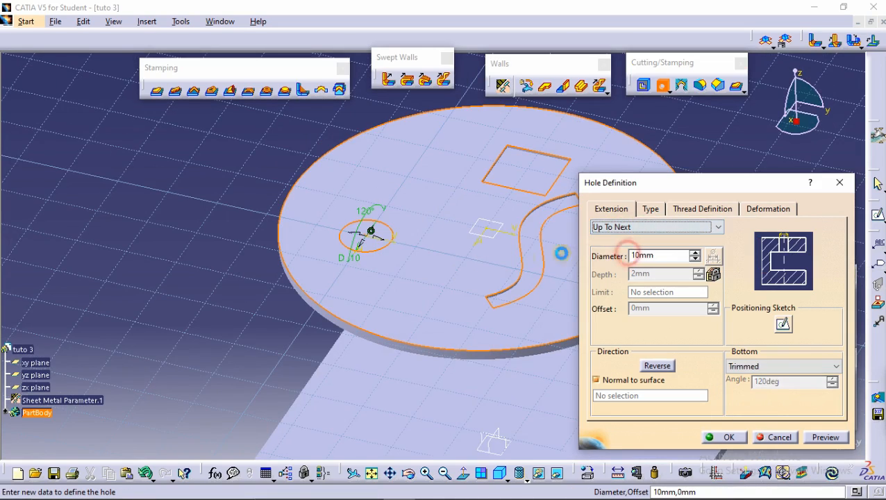
middle_click_drag(396, 343, 378, 297)
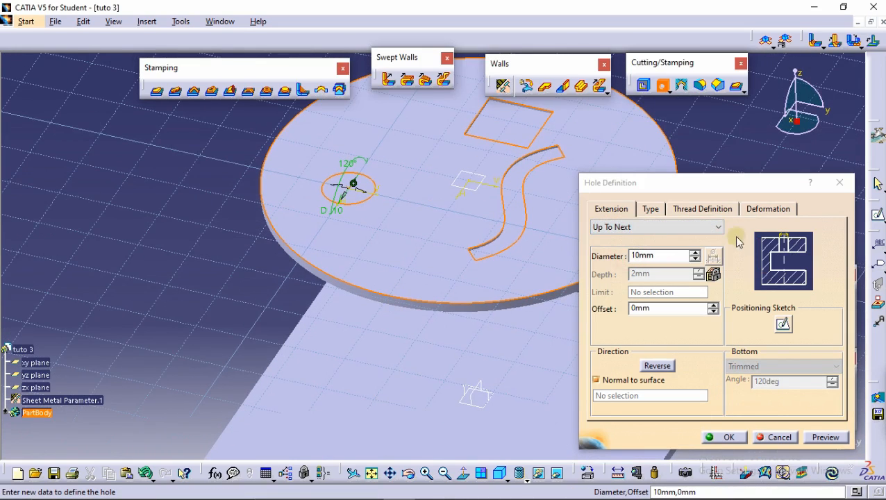
Set the hole's extension to Up To Last and preview it through both walls
left_click(677, 228)
left_click(625, 263)
middle_click_drag(437, 290, 349, 346)
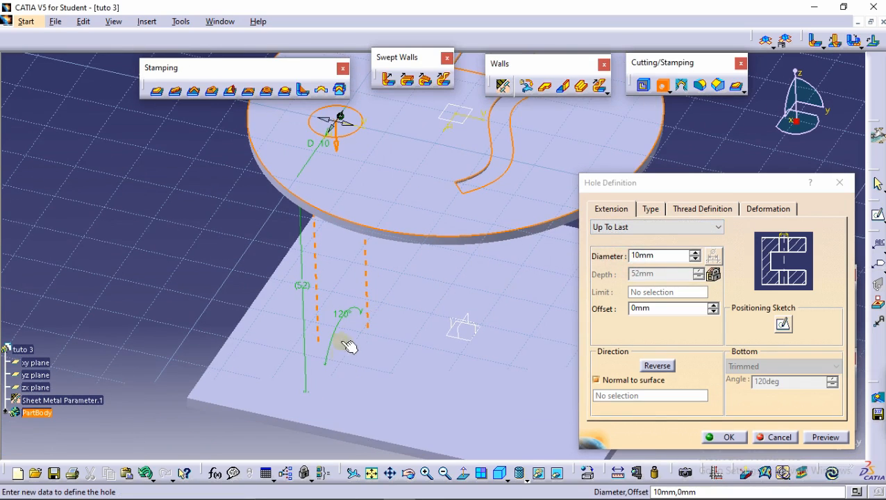
left_click(826, 436)
Set the hole's extension to Up To Plane with the xy plane as the limit and preview it
left_click(670, 229)
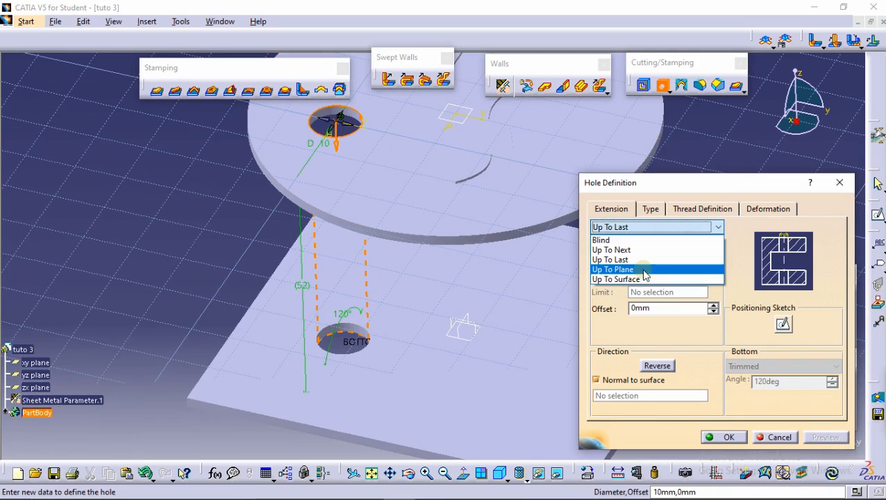
left_click(644, 270)
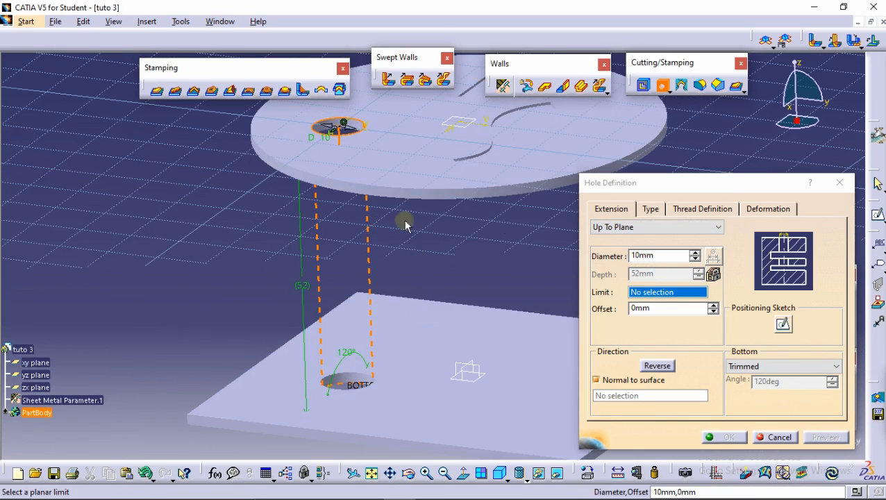
middle_click_drag(377, 258, 396, 282)
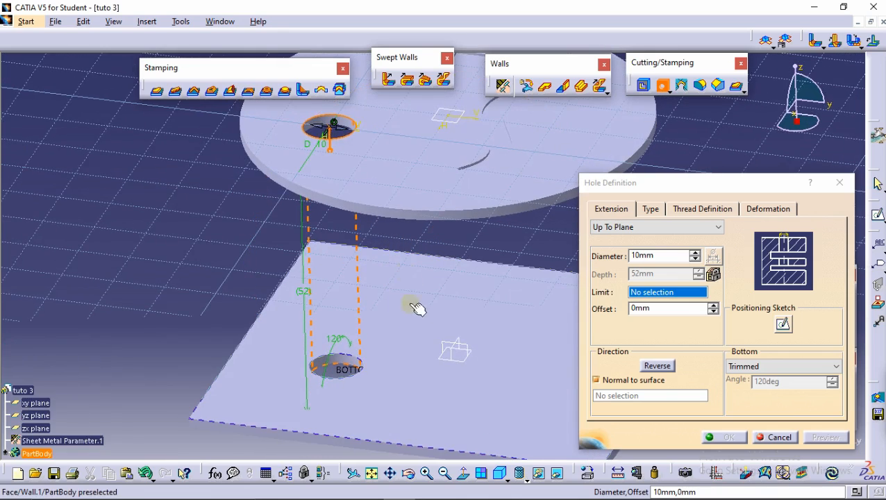
right_click(691, 297)
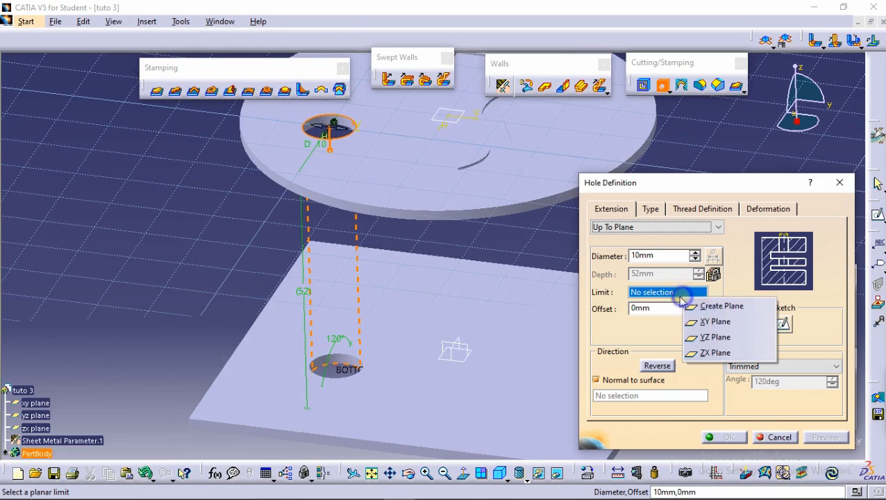
left_click(597, 312)
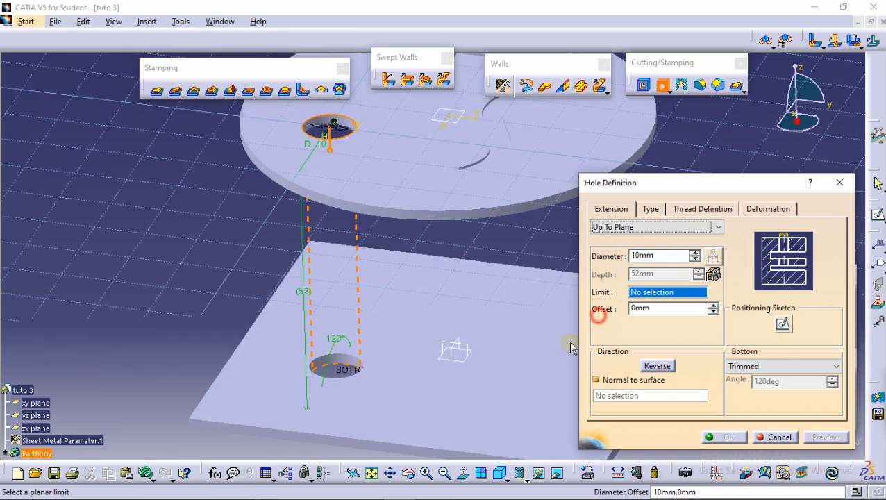
left_click(459, 356)
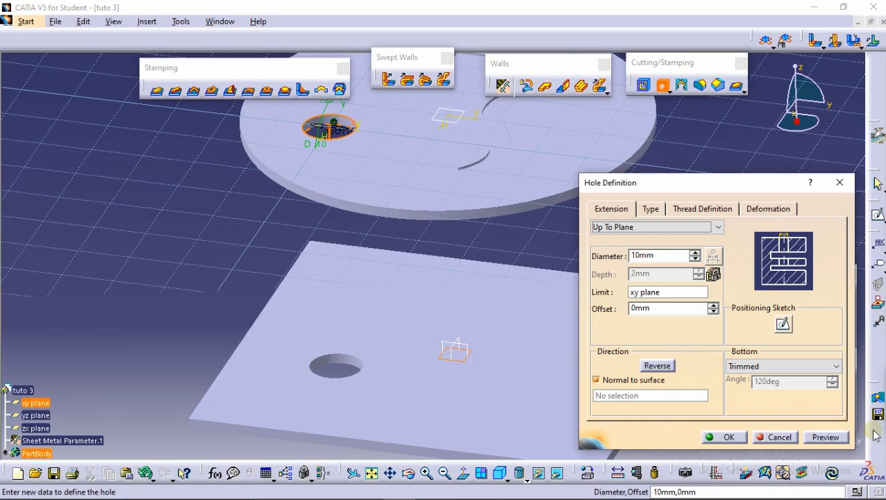
left_click(826, 438)
Set the hole's extension to Up To Surface and turn its Normal to surface direction off and on again
left_click(611, 227)
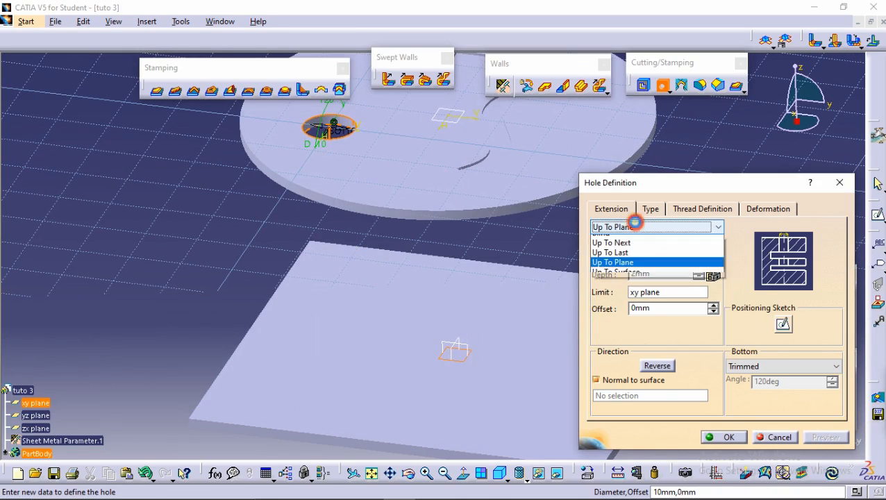
left_click(634, 279)
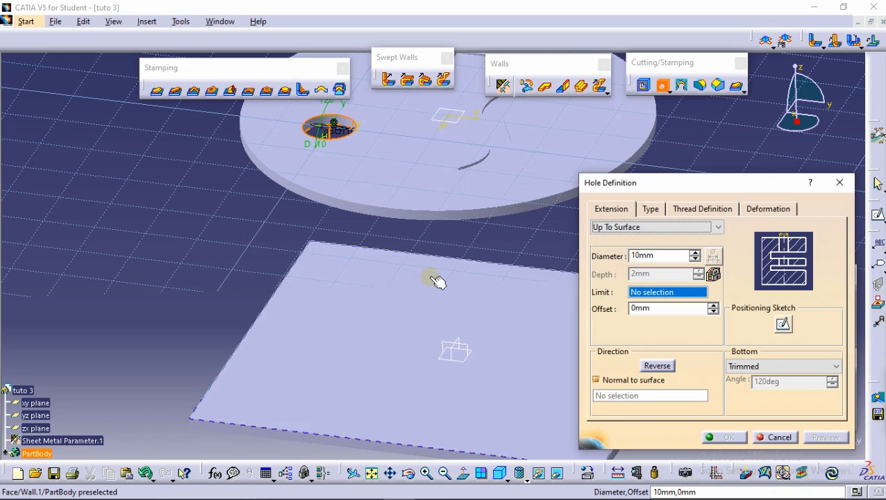
middle_click_drag(421, 254, 425, 316)
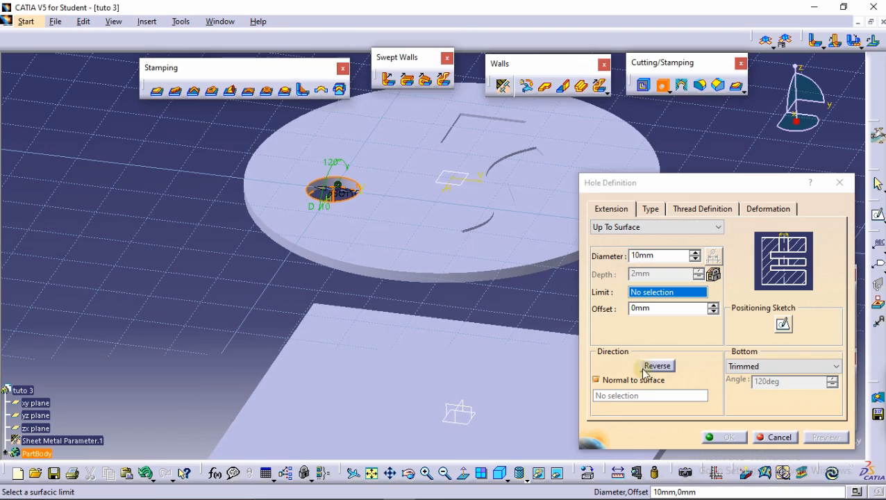
left_click(623, 379)
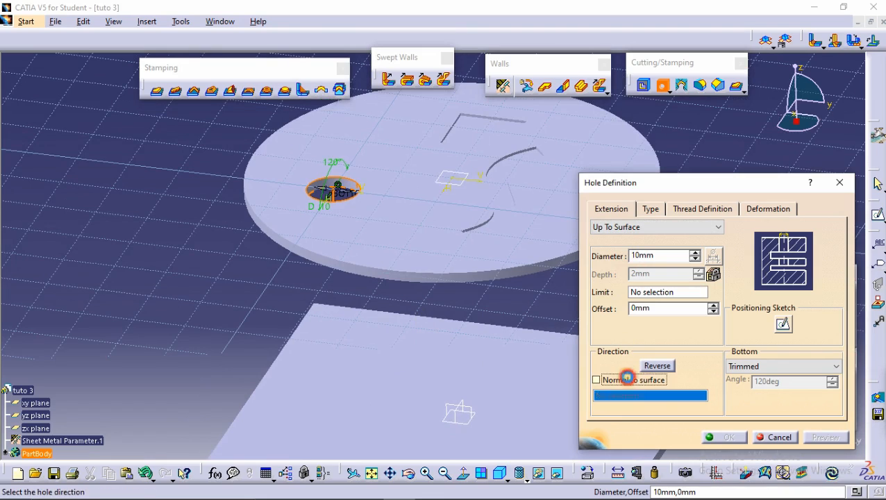
left_click(642, 380)
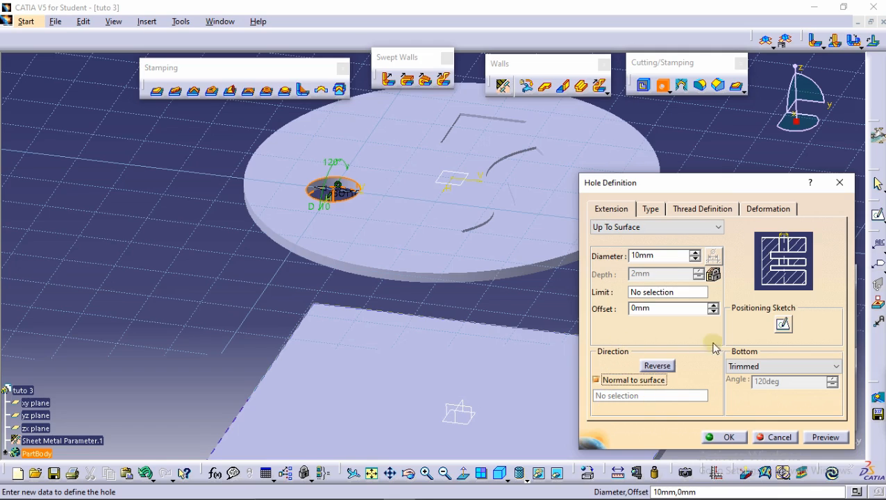
Set the hole's extension to Blind and its bottom to V-Bottom
left_click(747, 366)
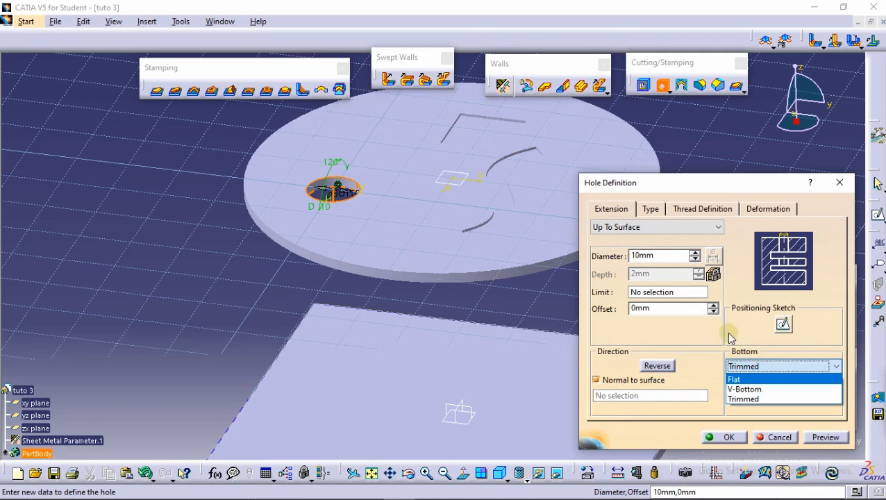
left_click(691, 226)
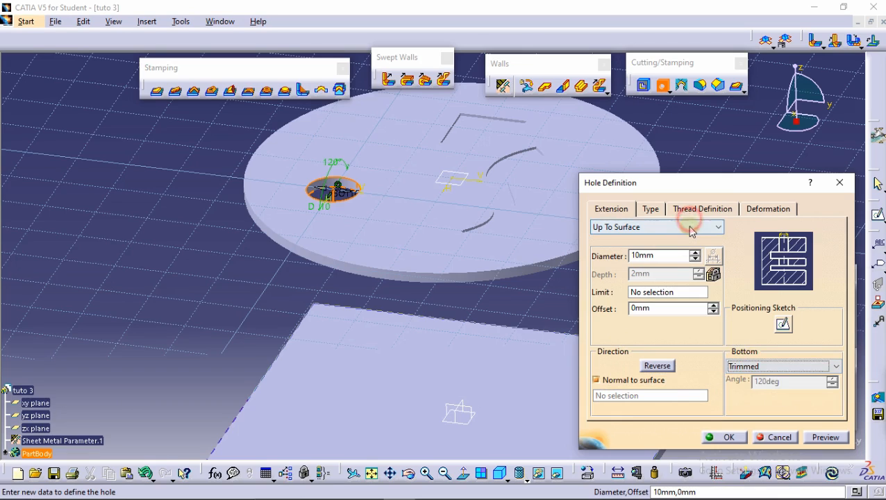
left_click(690, 227)
left_click(659, 240)
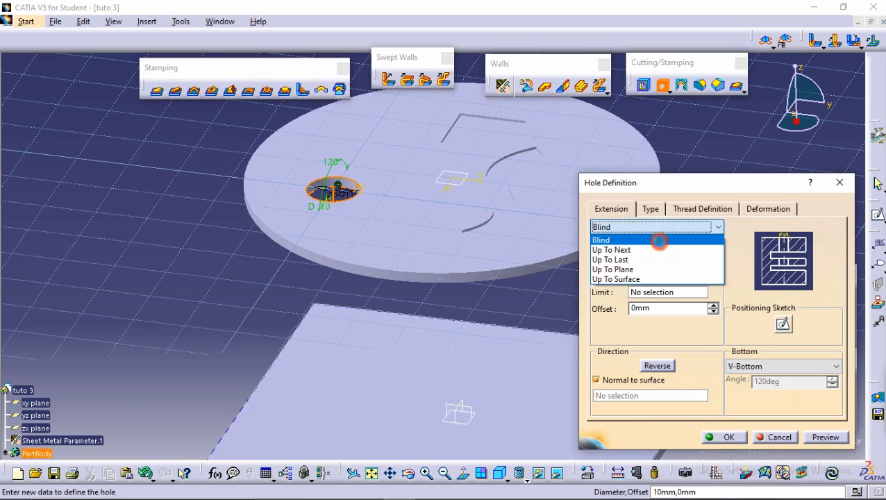
left_click(773, 366)
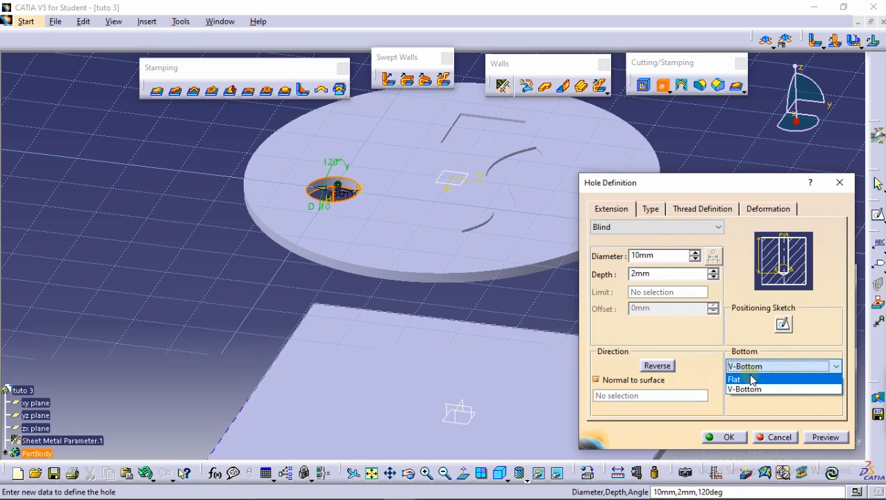
left_click(752, 390)
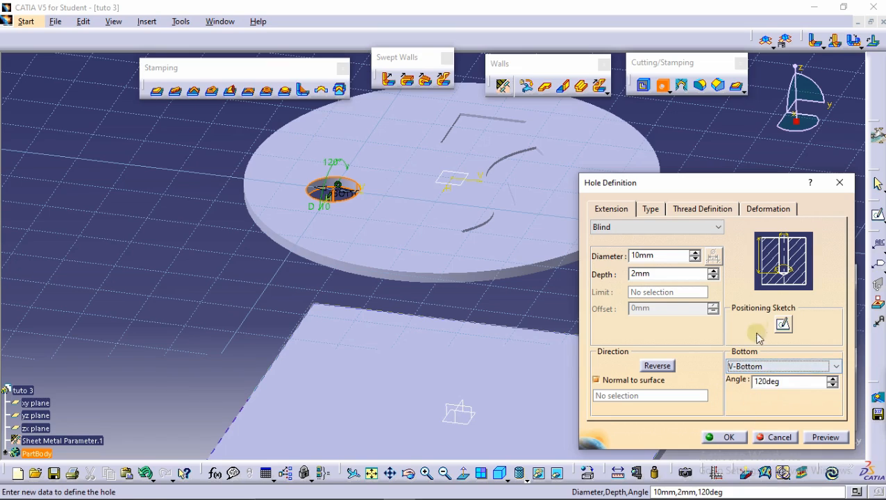
Switch the blind hole's bottom to Flat and back to V-Bottom
left_click(763, 367)
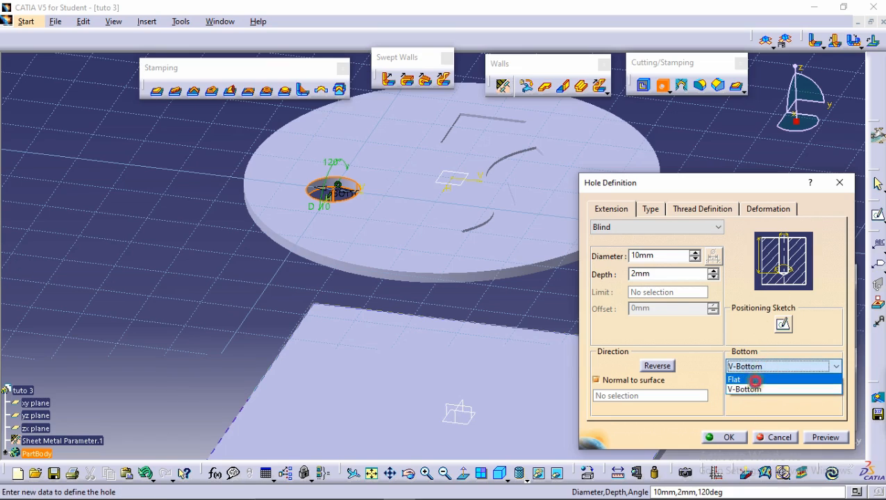
left_click(753, 378)
left_click(760, 366)
left_click(757, 389)
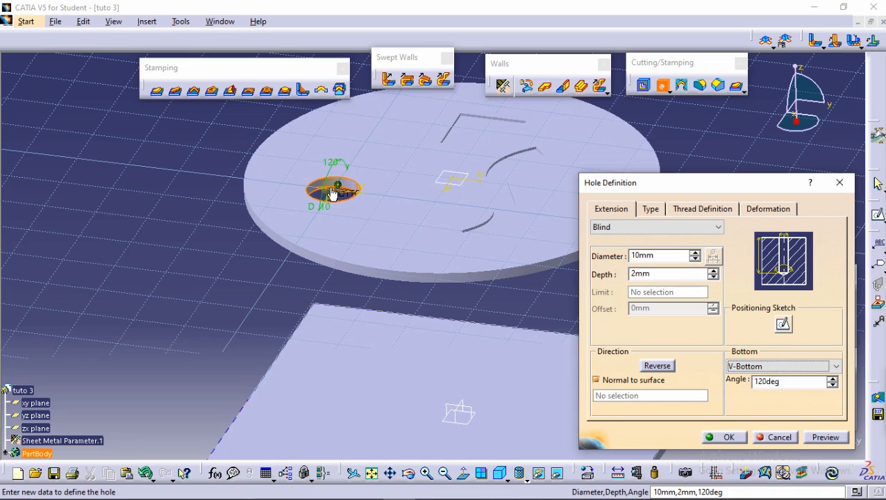
Set the hole's type to Tapered and preview it on the circular wall
left_click(649, 210)
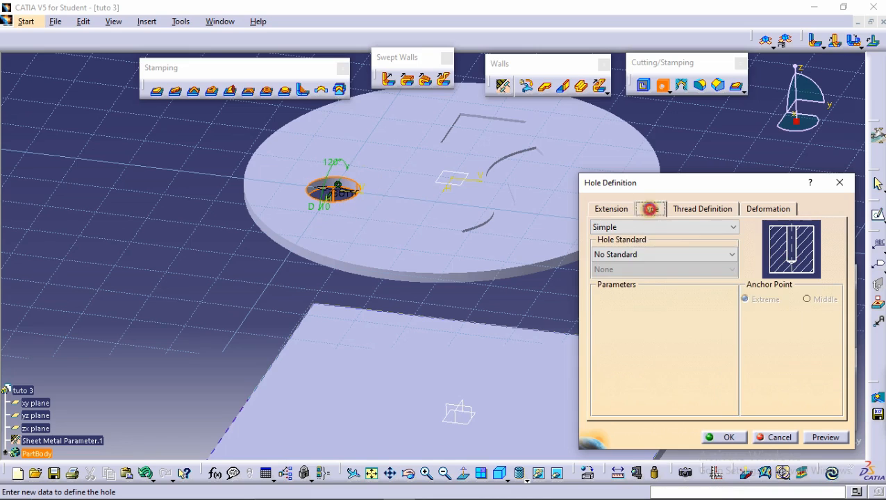
left_click(611, 211)
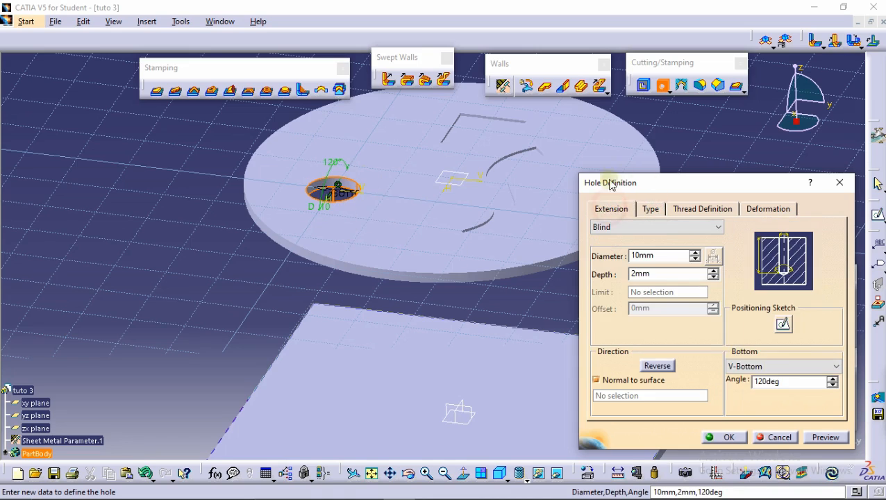
left_click(650, 209)
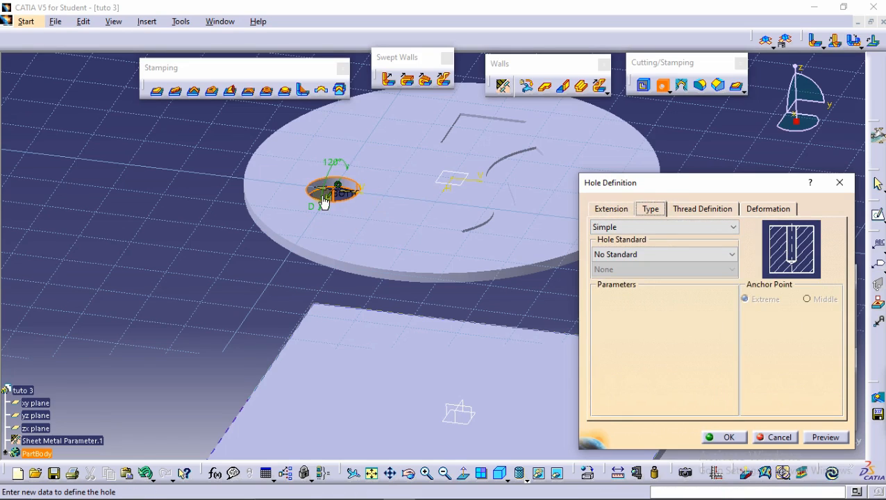
left_click(680, 226)
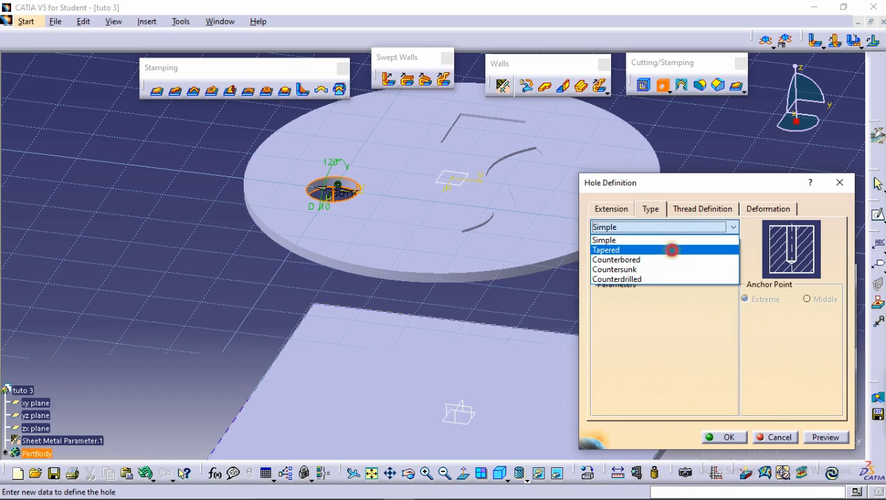
left_click(669, 250)
left_click(813, 438)
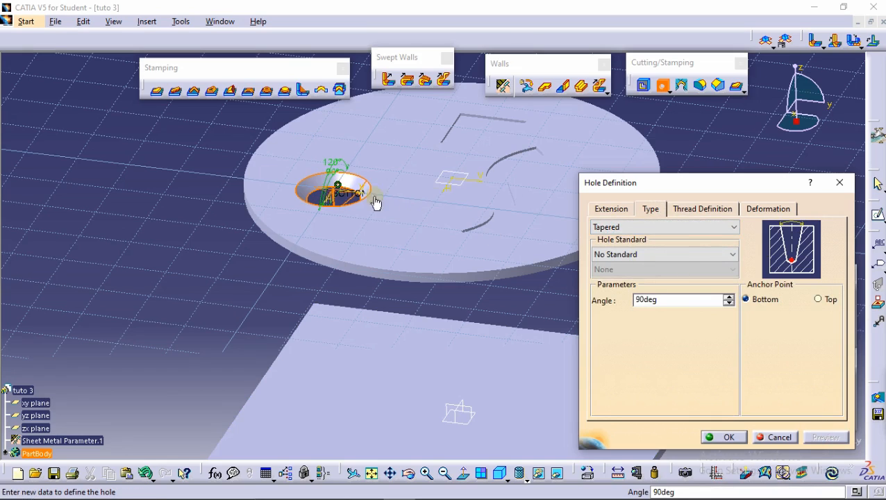
Set the hole's type to Counterbored and preview it on the circular wall
left_click(638, 227)
left_click(642, 259)
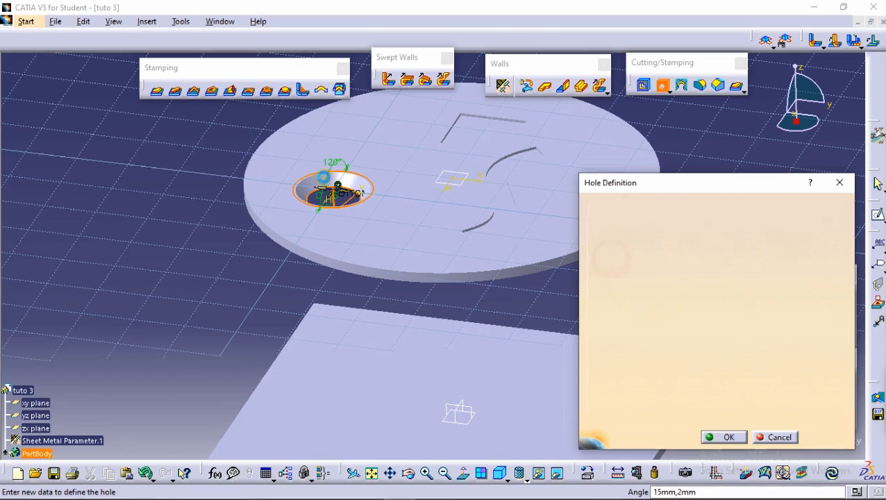
left_click(826, 437)
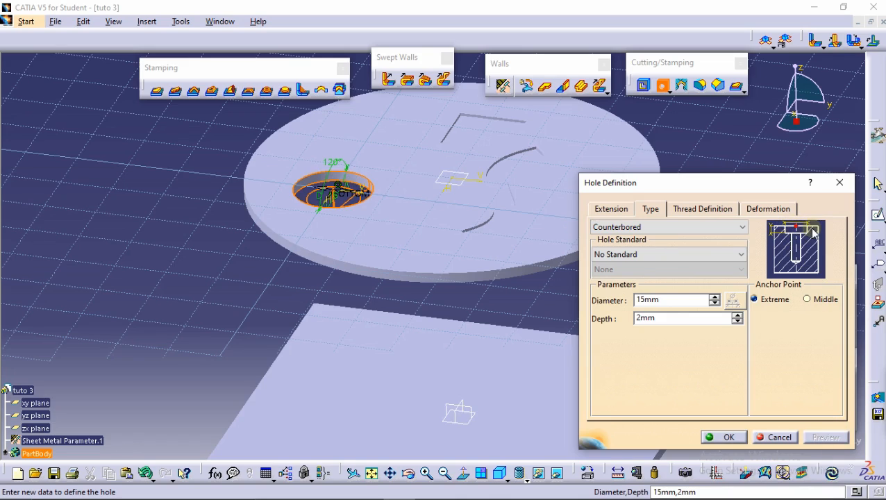
Set the hole's type to Countersunk, keeping the Depth & Angle mode
left_click(688, 229)
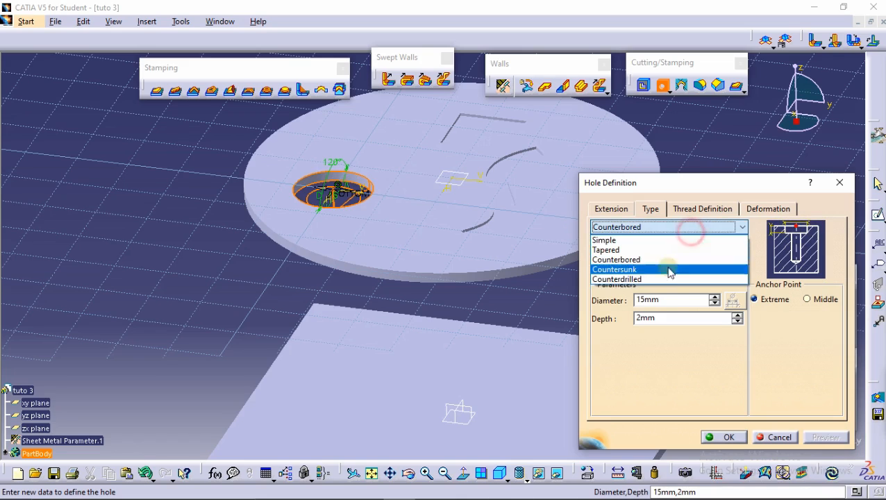
left_click(640, 271)
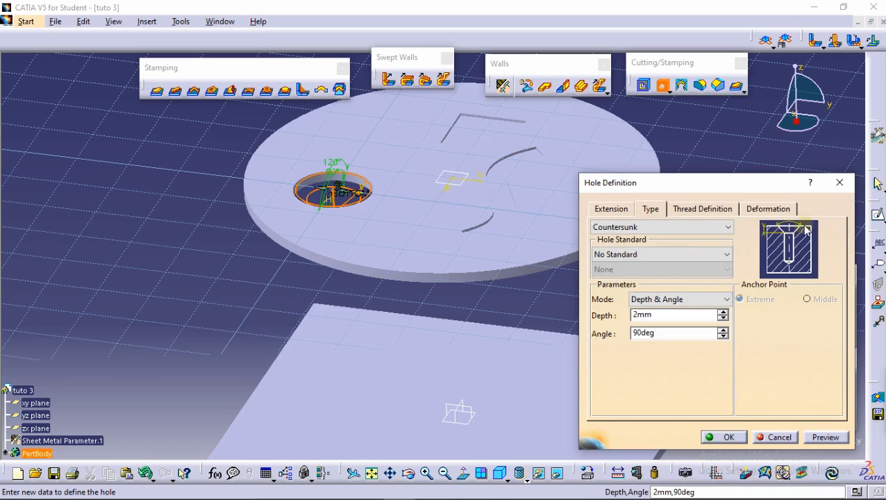
left_click(678, 235)
left_click(797, 336)
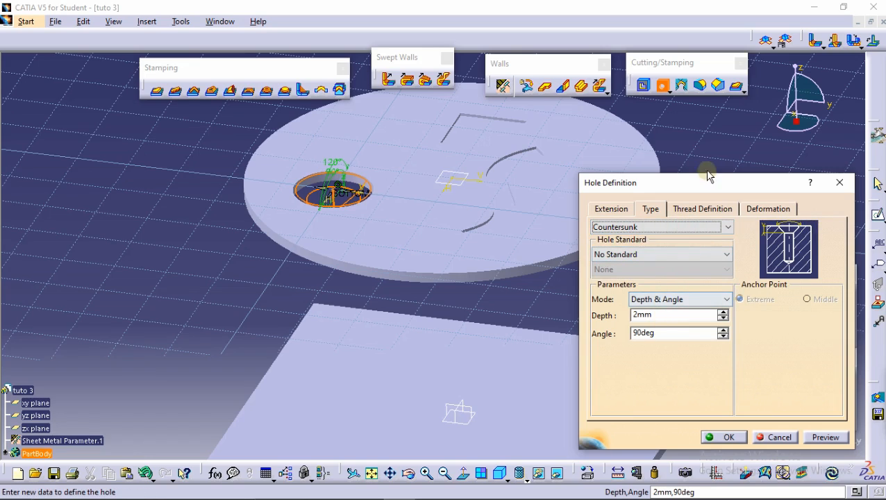
Make the countersunk hole threaded and create it in the circular wall
left_click(704, 211)
left_click(596, 227)
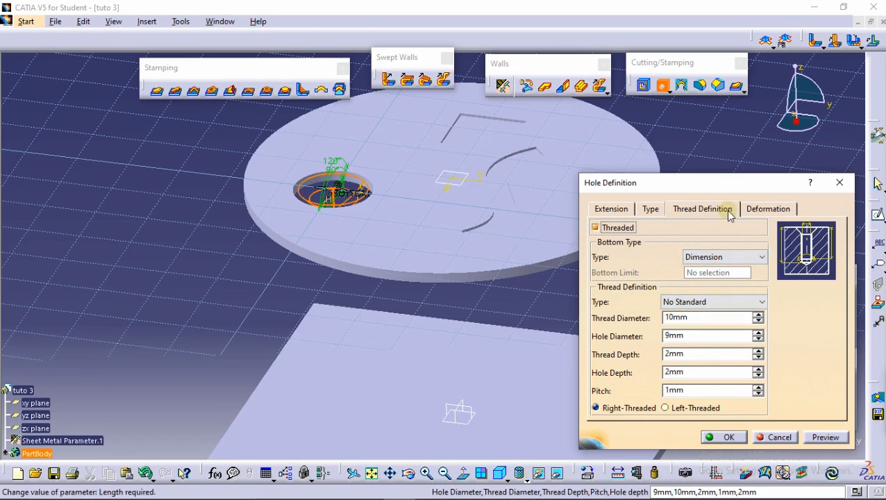
left_click(733, 438)
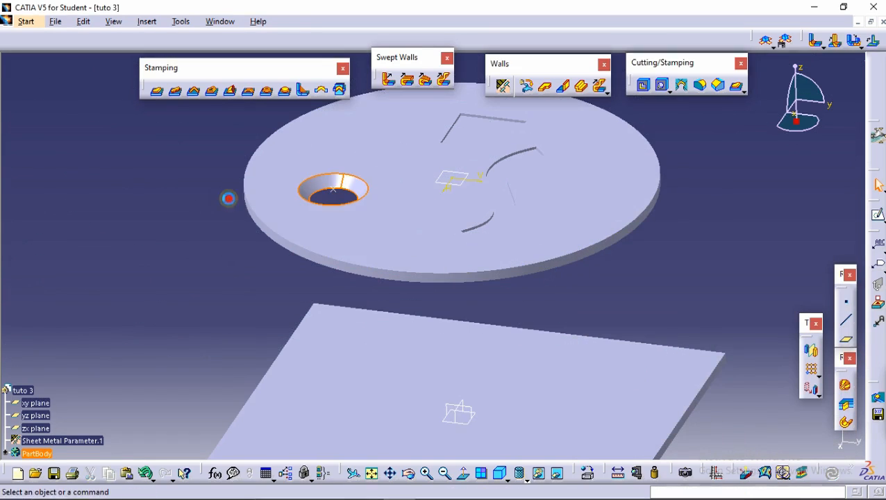
Add a basic flange of 10 mm length and 90° angle along one edge of the lower flat wall
middle_click(348, 180)
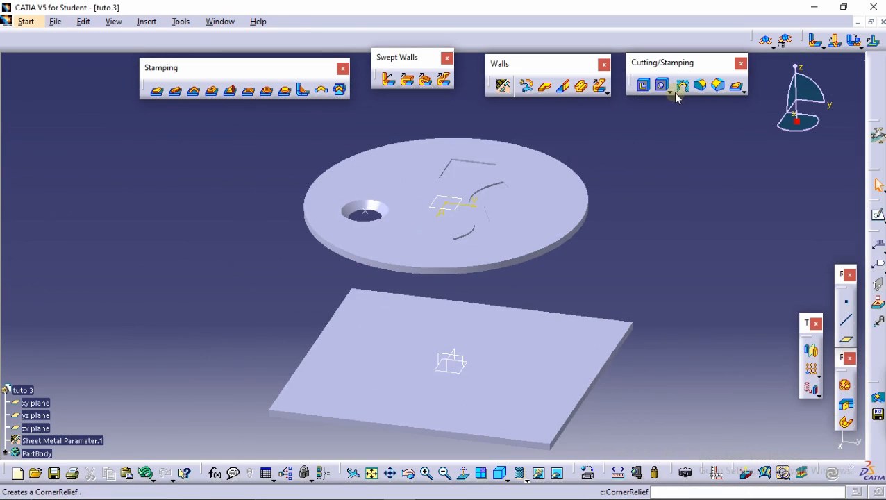
middle_click_drag(665, 227, 635, 168)
middle_click_drag(681, 269, 621, 318)
middle_click_drag(437, 259, 375, 283)
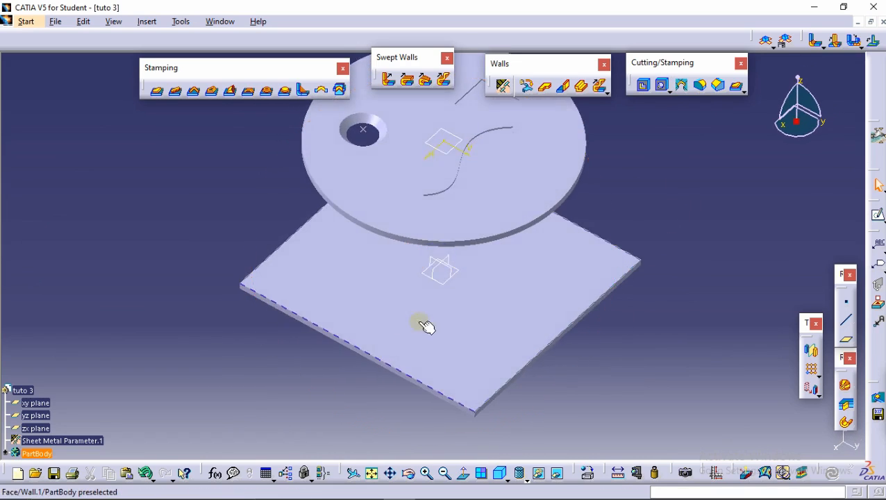
middle_click_drag(424, 322, 433, 227)
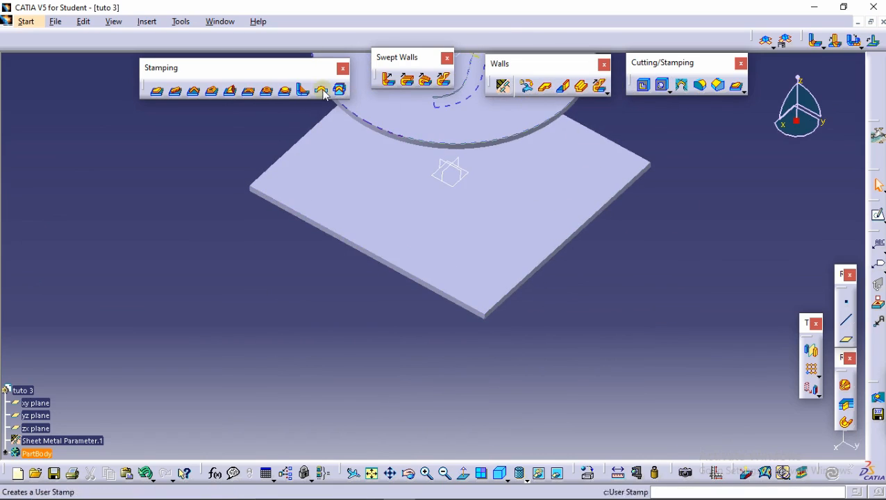
left_click(392, 81)
middle_click_drag(532, 313, 508, 328)
left_click(518, 348)
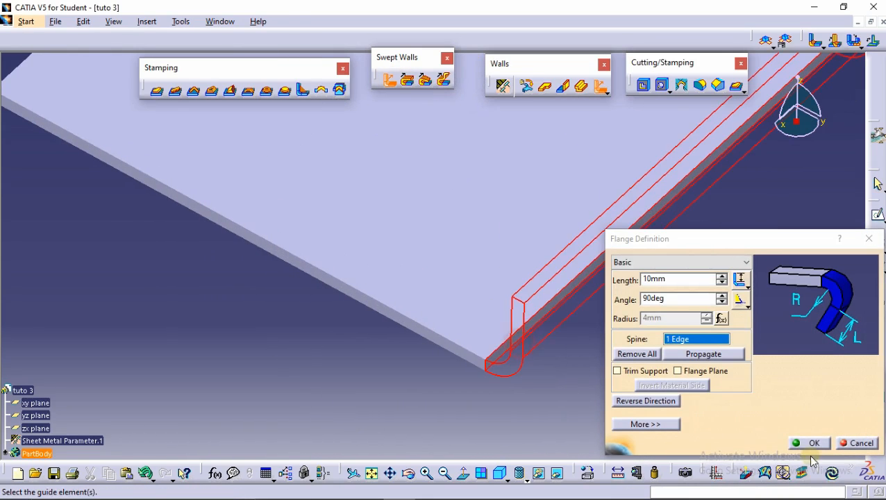
left_click(810, 443)
Add a second 10 mm, 90° basic flange along the adjacent edge of the flat wall, meeting the first at the corner
left_click(387, 82)
left_click(381, 316)
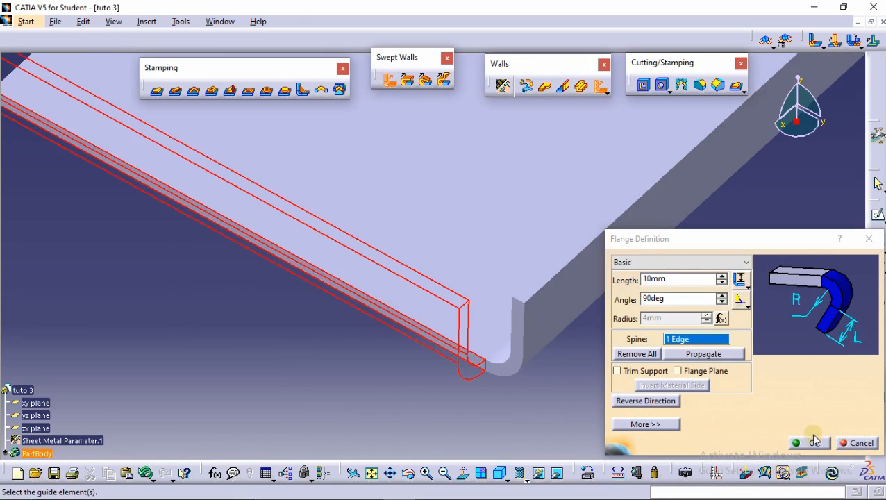
left_click(813, 443)
left_click(677, 368)
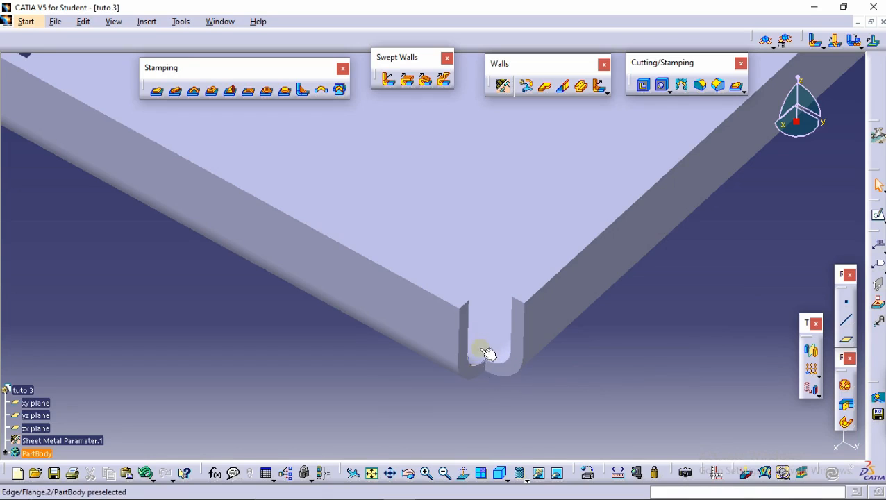
Create a circular corner relief of 6 mm radius at the corner, using the two flange bend faces as supports
left_click(680, 84)
middle_click_drag(502, 350, 522, 349)
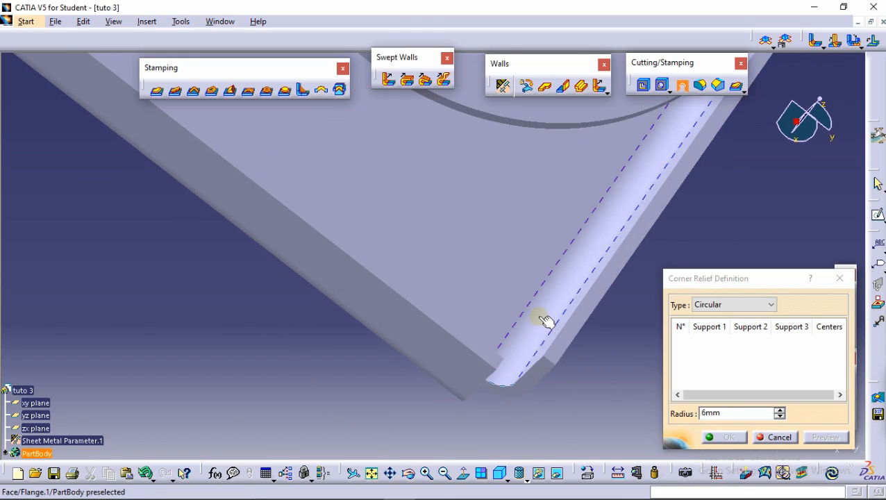
left_click(541, 318)
middle_click_drag(540, 316, 411, 363)
left_click(412, 366)
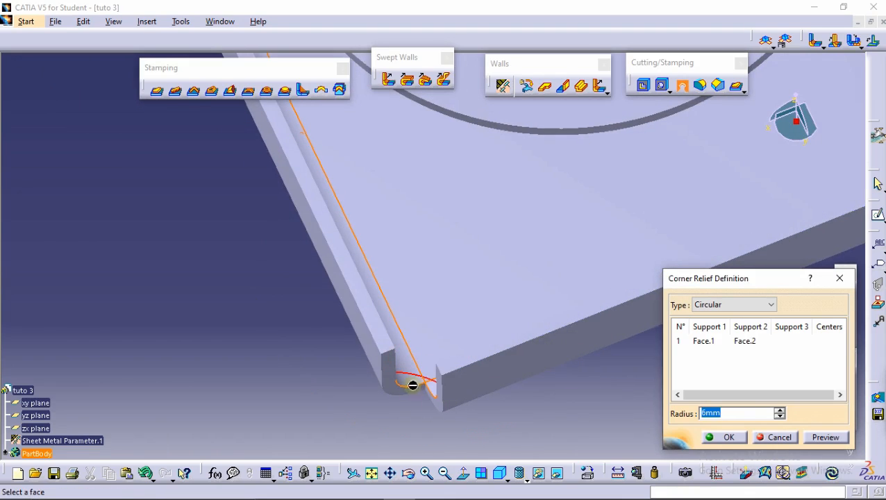
left_click(731, 413)
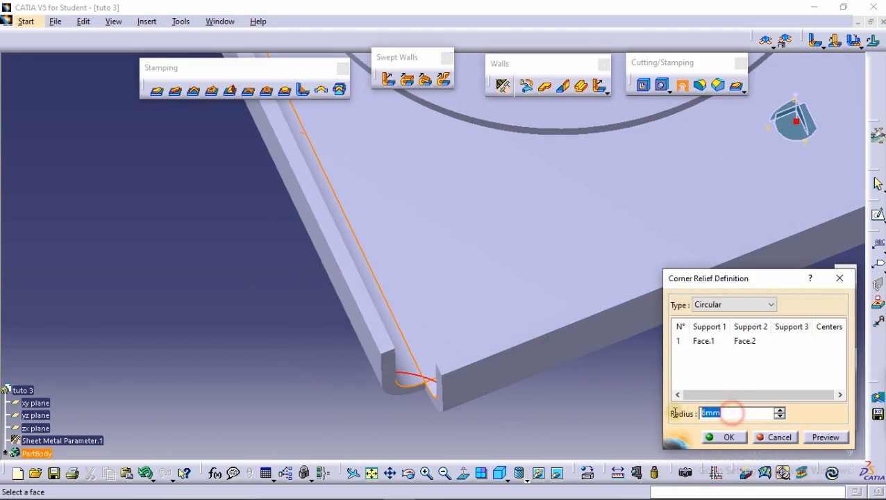
middle_click_drag(501, 281, 521, 339)
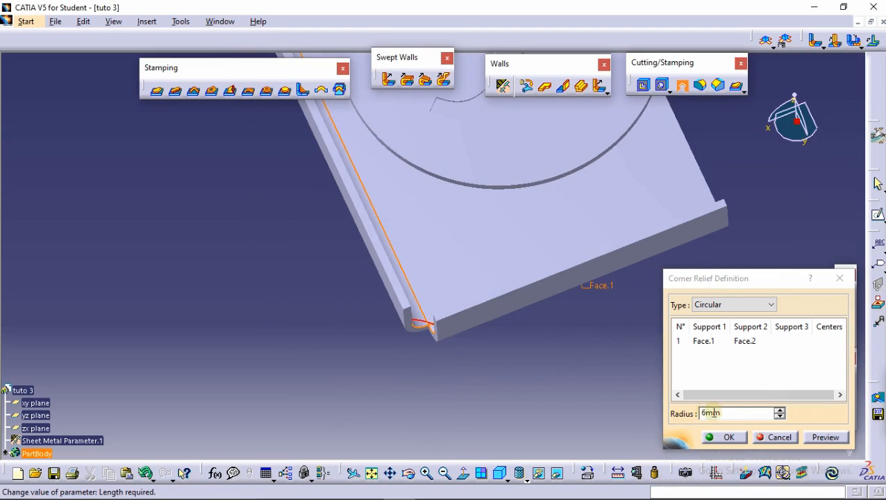
left_click(819, 437)
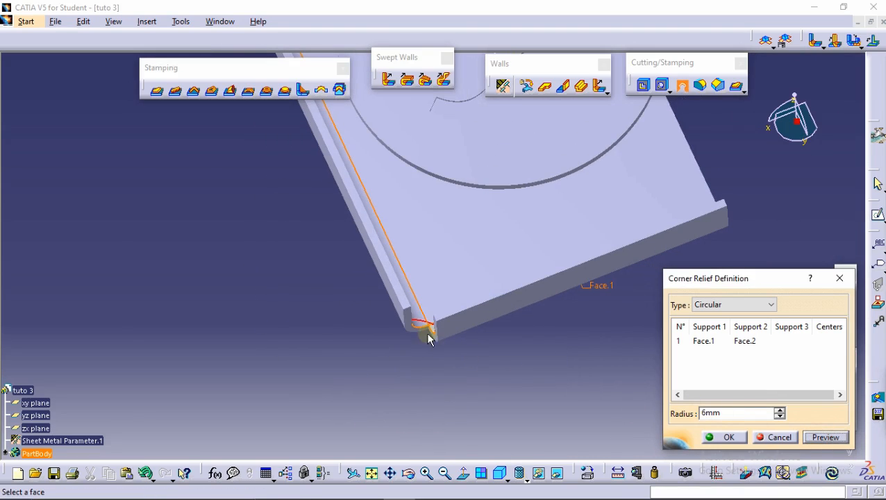
left_click(726, 442)
Unfold the part into its flat view to inspect the corner relief
middle_click_drag(457, 323, 437, 365)
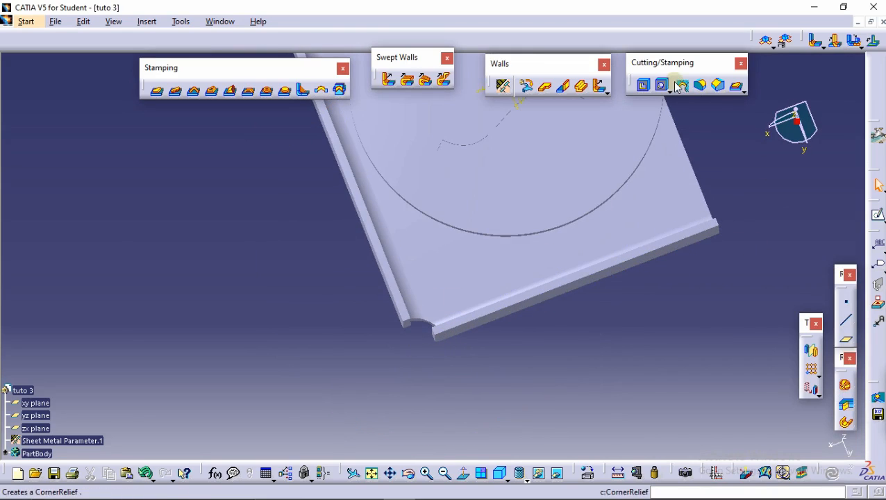
left_click(765, 50)
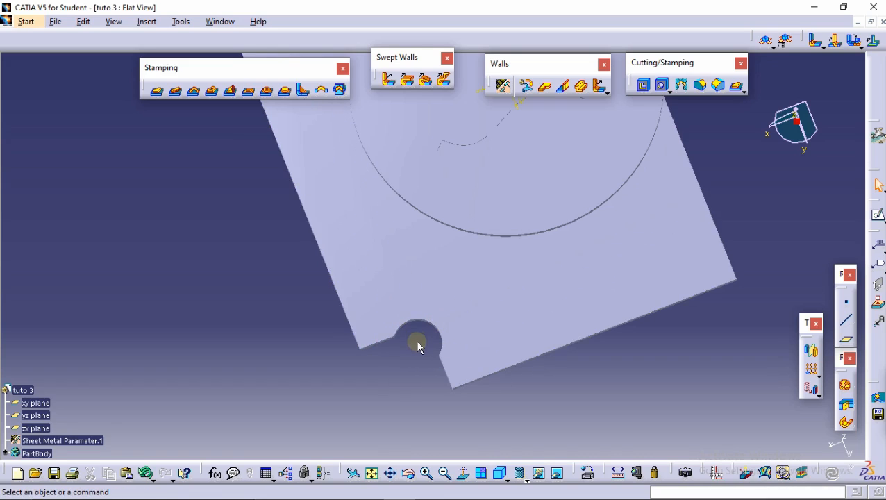
left_click(813, 45)
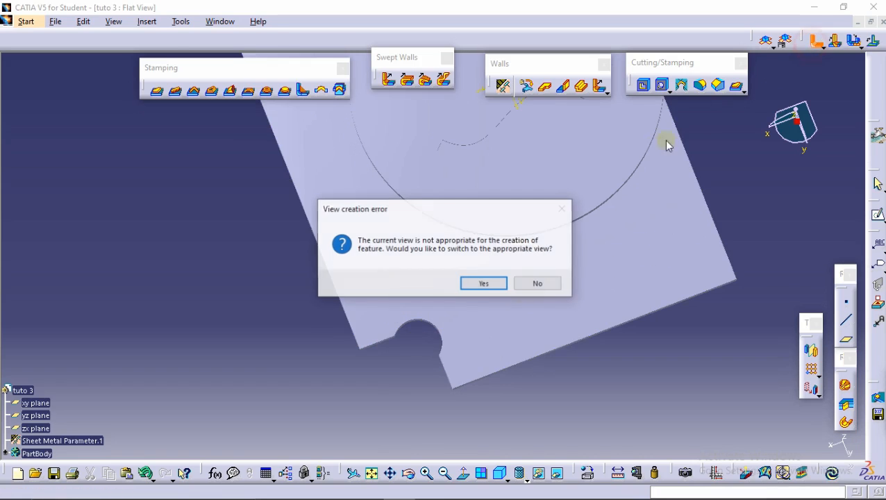
left_click(501, 283)
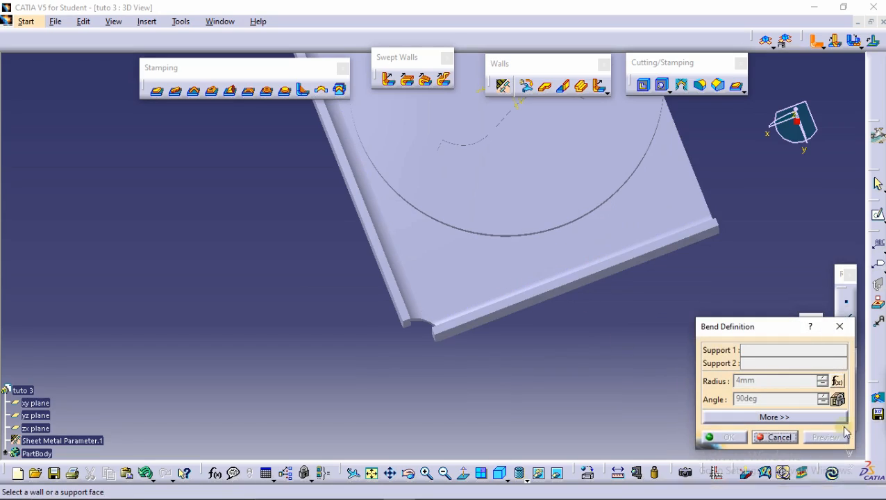
left_click(773, 436)
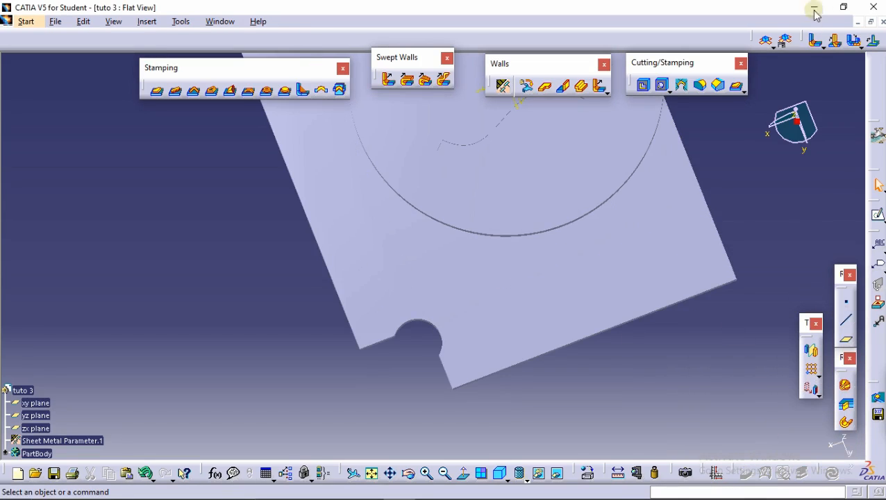
Fold the part back to its 3D view and round one flange's upper edge beside the corner relief with a 2 mm Corner
left_click(765, 40)
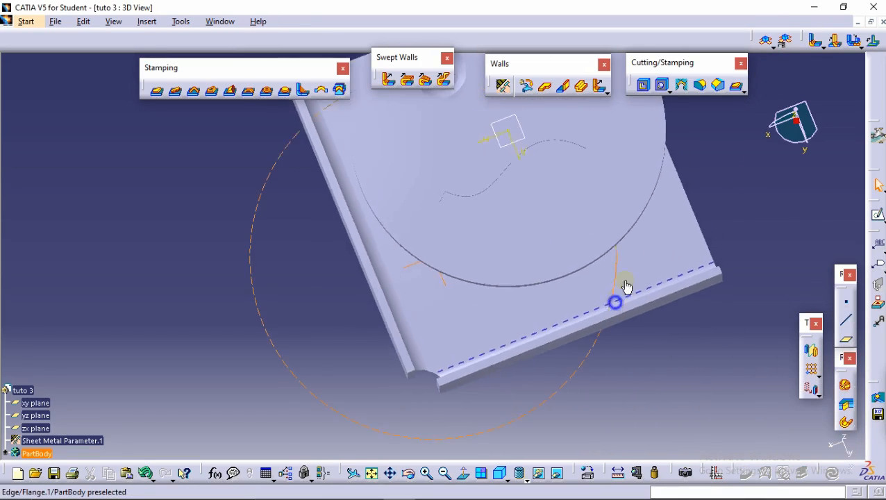
middle_click_drag(626, 286, 524, 208)
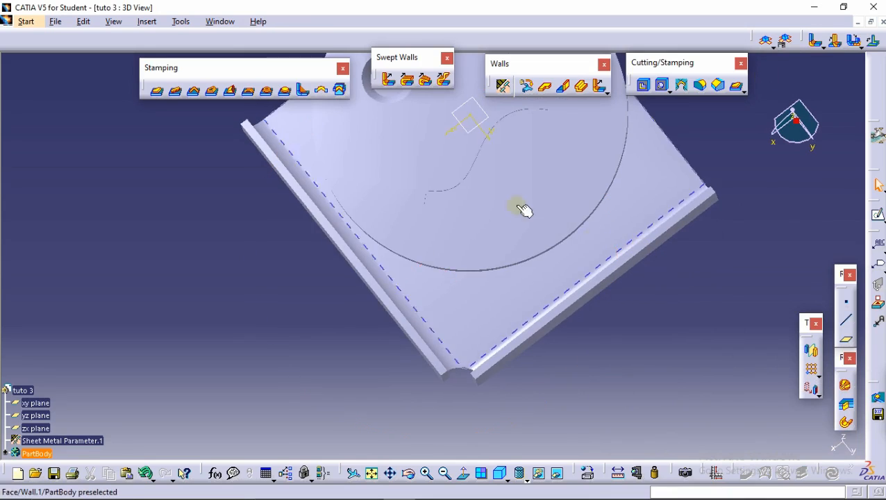
left_click(703, 86)
middle_click_drag(495, 261, 476, 292)
left_click(489, 290)
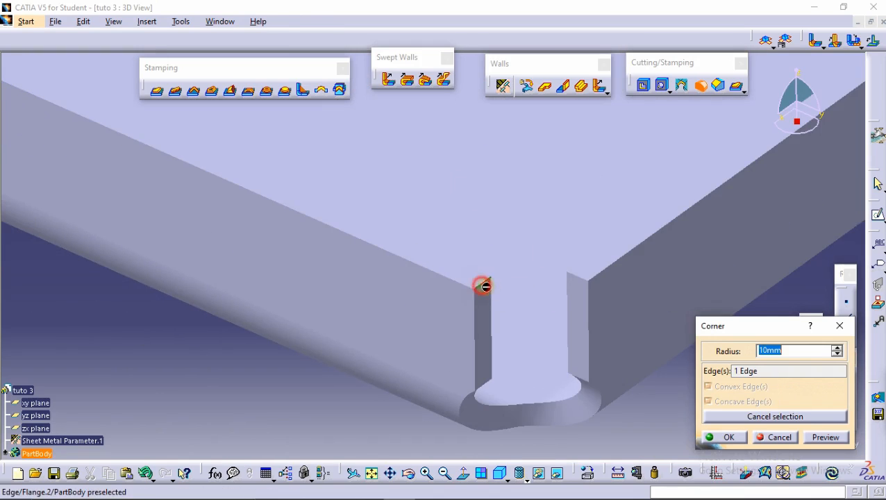
left_click(824, 437)
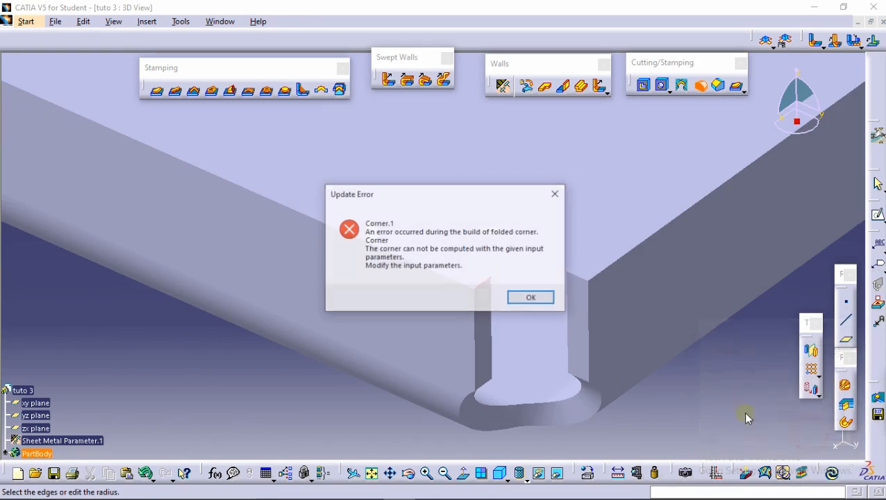
left_click(529, 297)
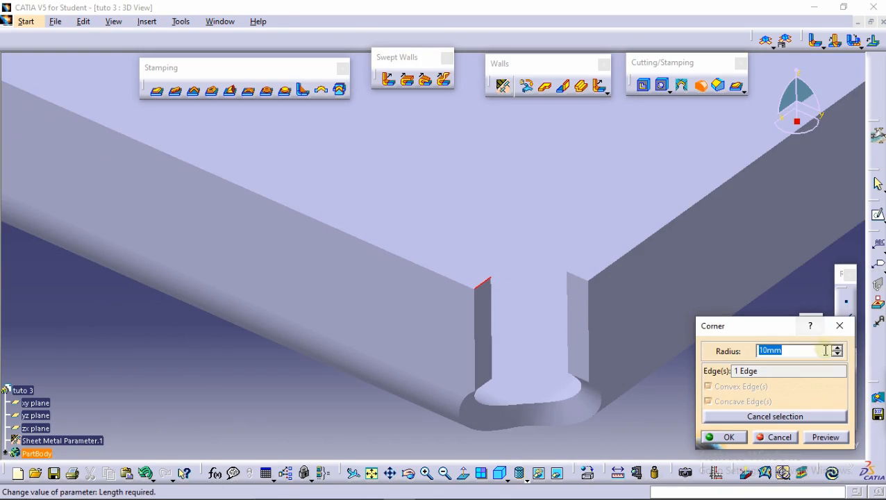
left_click(647, 416)
left_click(825, 437)
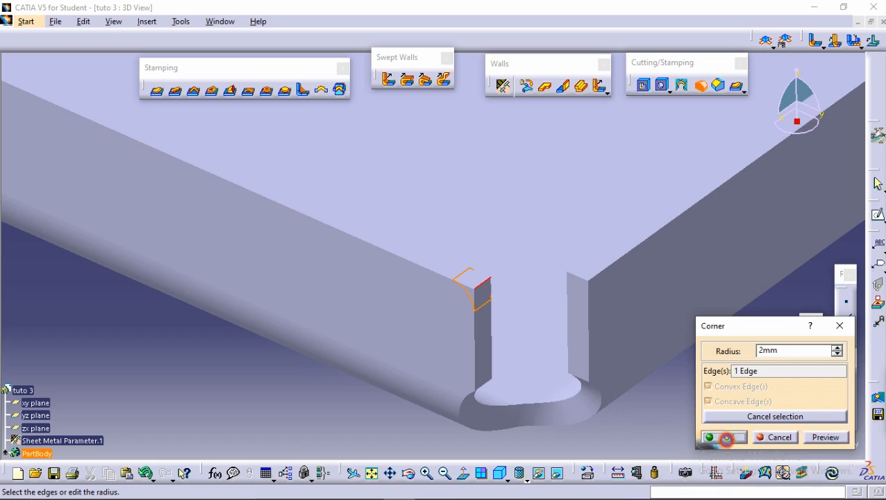
left_click(724, 437)
Chamfer the adjacent flange's upper edge beside the corner relief with a 1 mm length and 45° angle
left_click(718, 89)
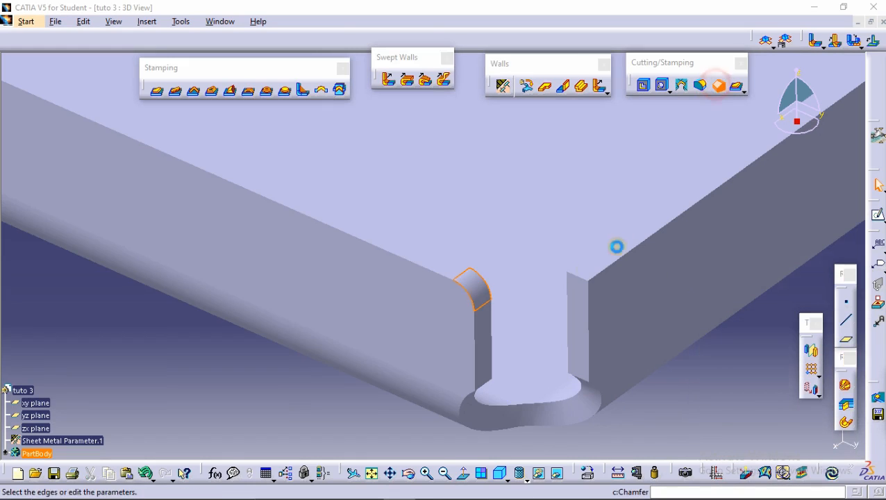
left_click(579, 277)
middle_click_drag(597, 270, 556, 247)
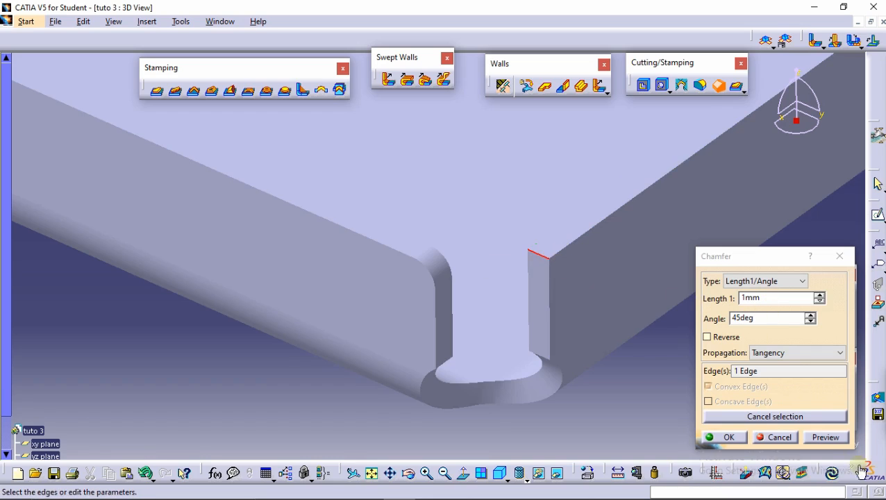
left_click(825, 437)
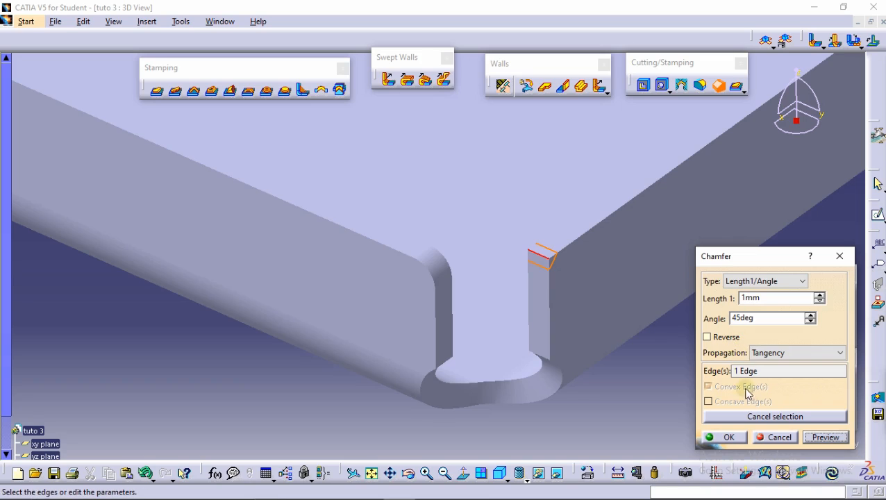
left_click(720, 436)
left_click(701, 360)
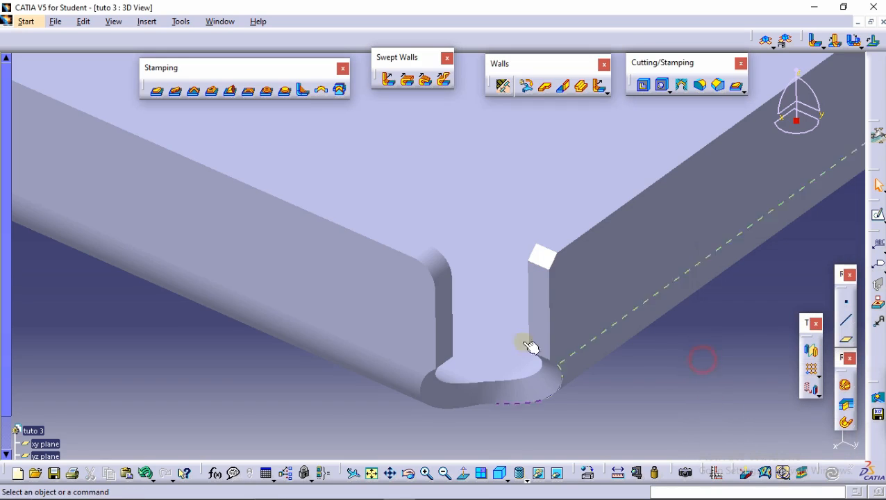
Examine the rounded and chamfered flange ends around the corner relief in the folded part
middle_click_drag(474, 229, 507, 301)
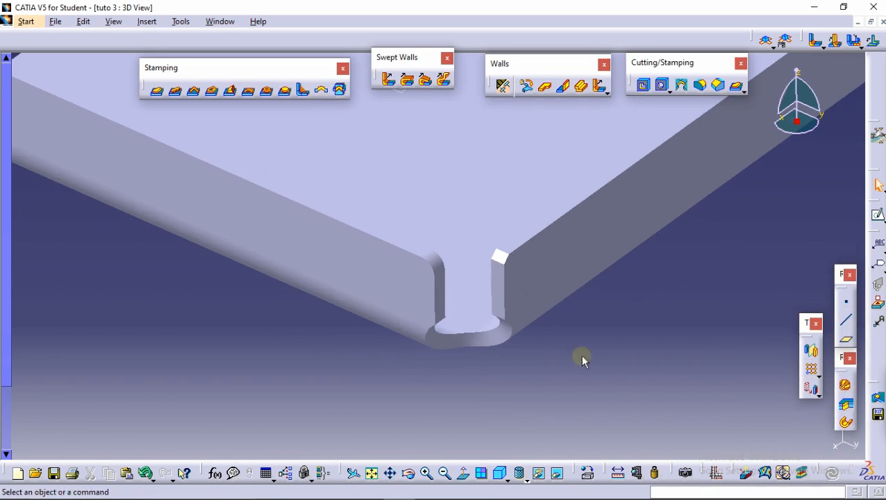
middle_click_drag(556, 259, 352, 313)
middle_click_drag(559, 201, 532, 253)
left_click(652, 146)
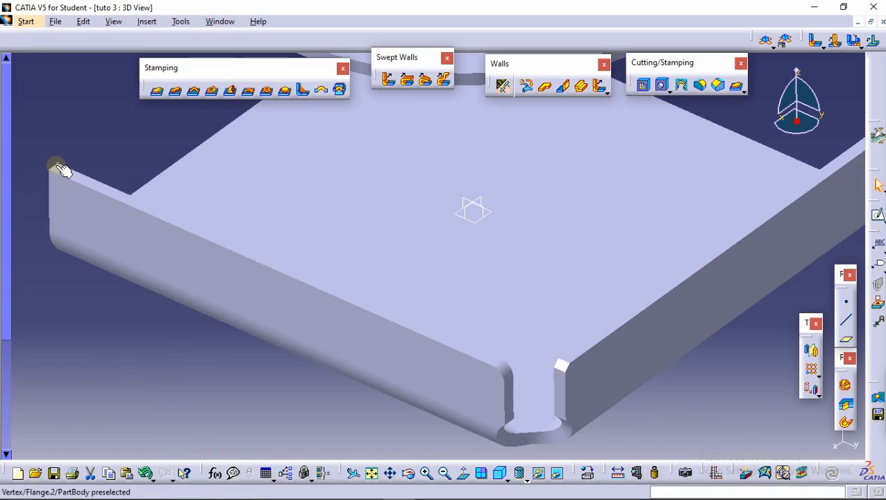
left_click(40, 144)
middle_click_drag(510, 348, 469, 328)
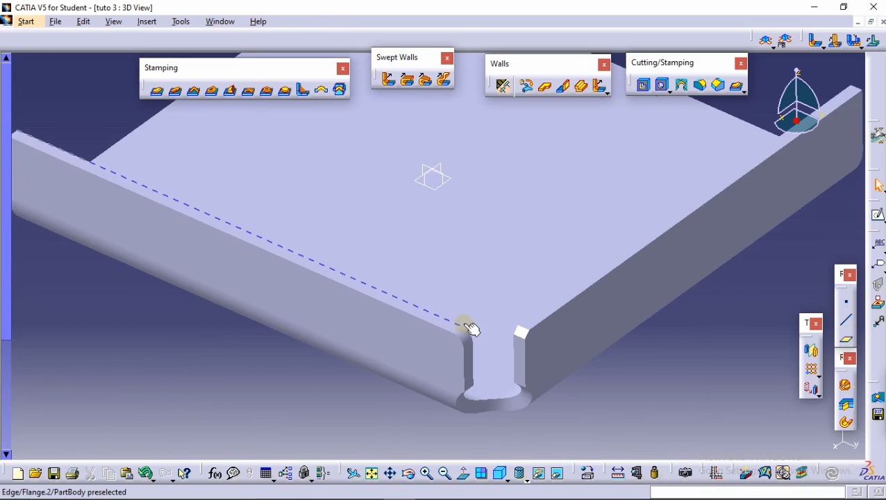
left_click(464, 339)
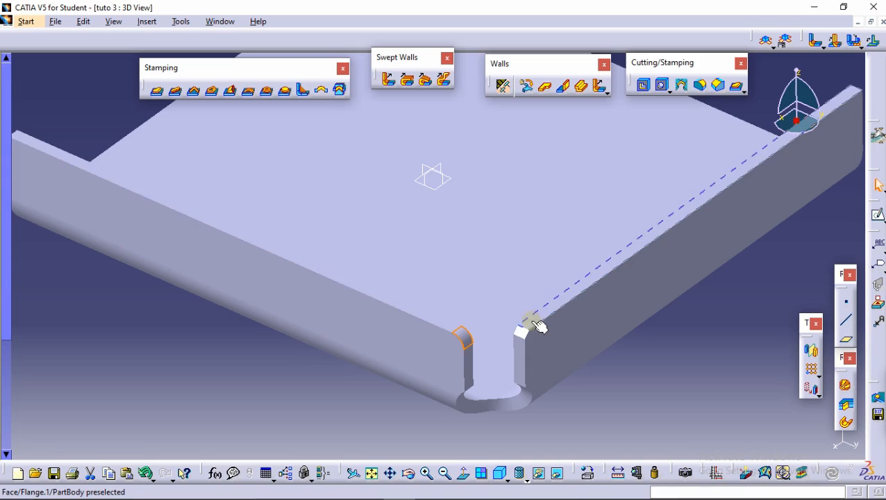
left_click(525, 337)
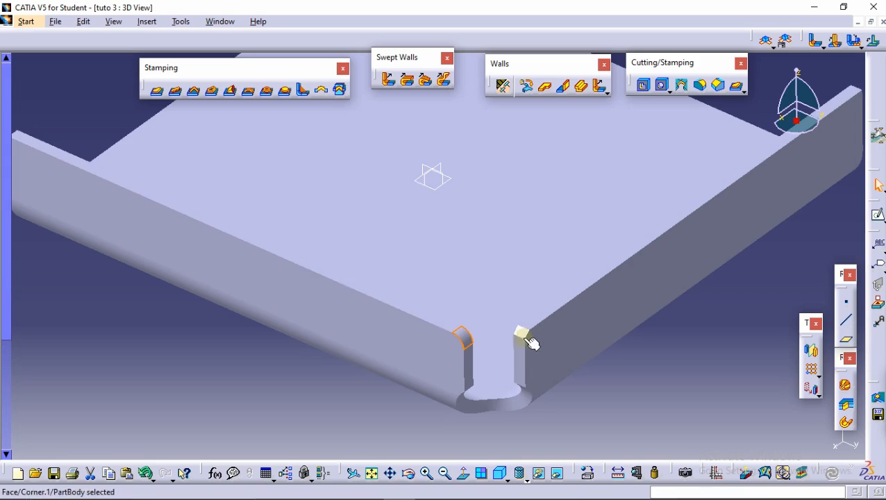
middle_click_drag(527, 338, 479, 273)
left_click(506, 332)
middle_click_drag(504, 309, 494, 340)
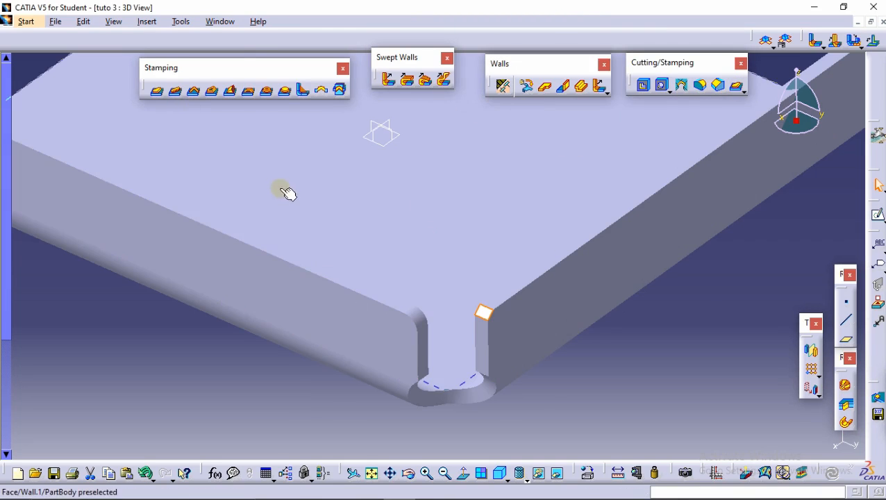
middle_click_drag(280, 188, 331, 251)
left_click(740, 371)
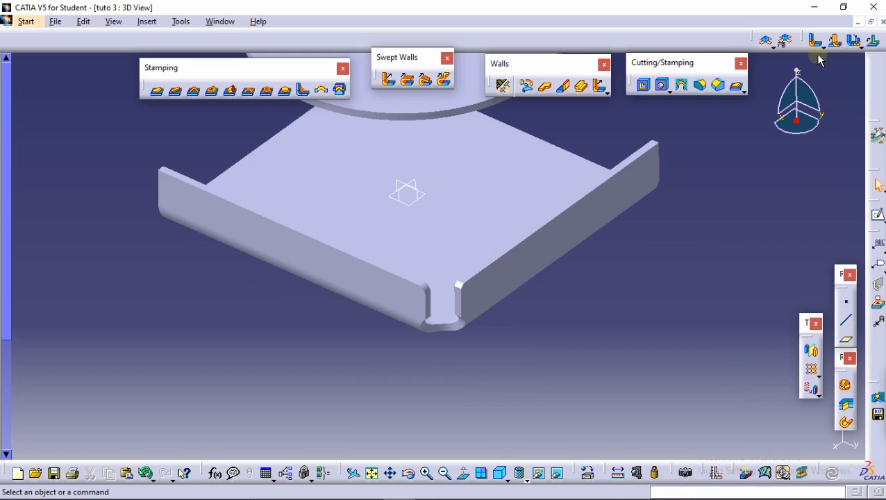
Unfold the part into its flat view and inspect the rounded and chamfered ends beside the relief cutout
left_click(766, 40)
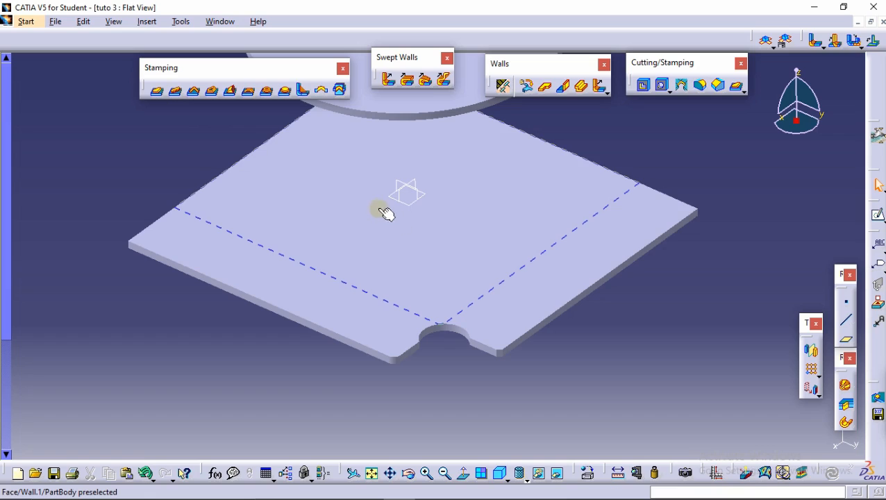
middle_click_drag(386, 213, 362, 196)
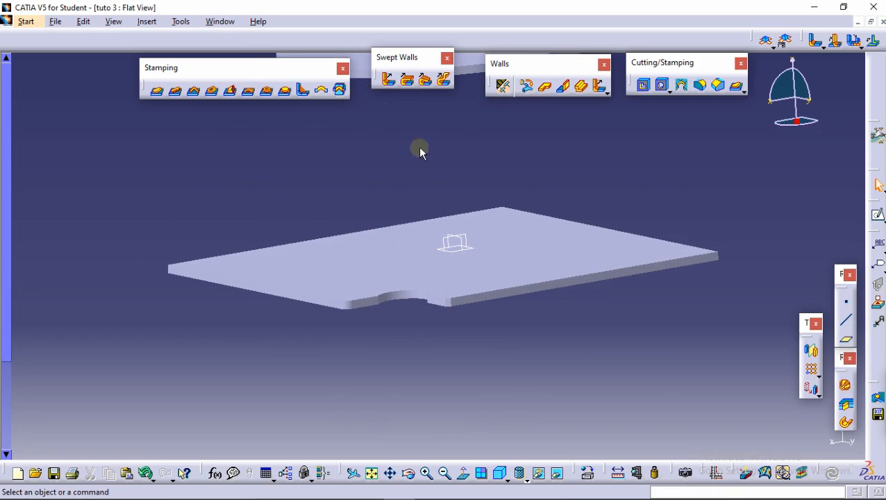
middle_click_drag(441, 269, 411, 175)
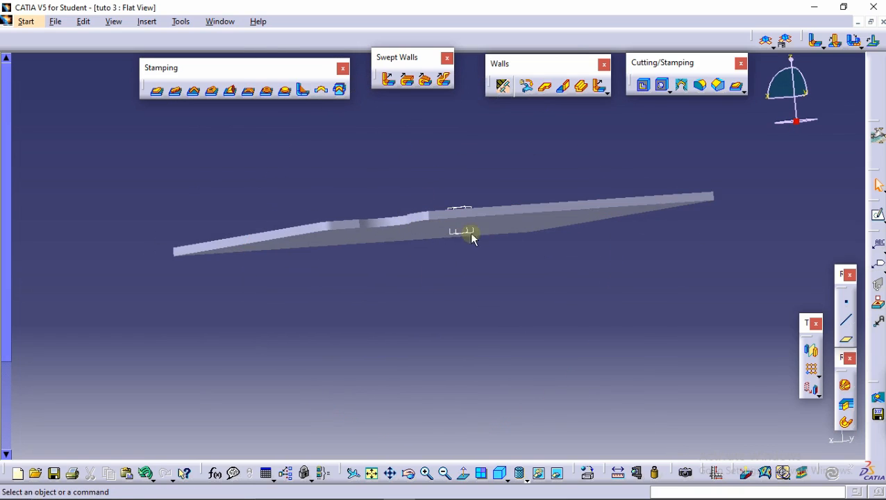
middle_click_drag(446, 212, 459, 252)
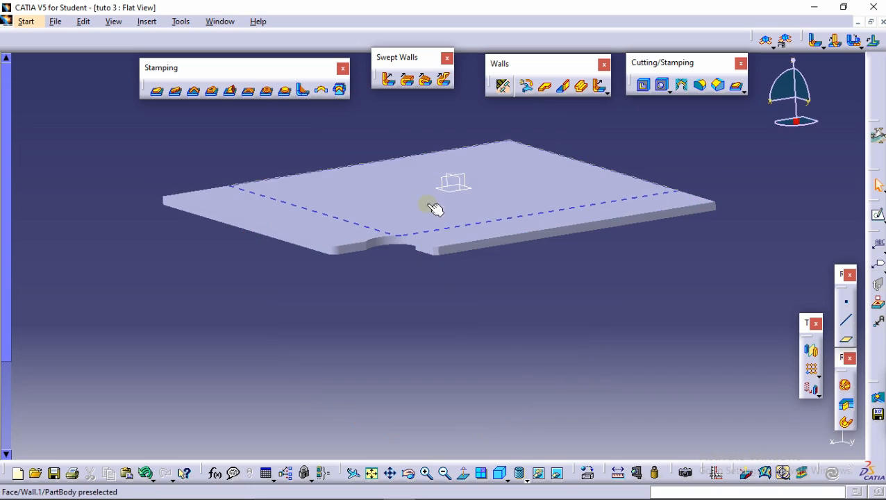
middle_click_drag(395, 184, 394, 234)
middle_click_drag(416, 192, 406, 228)
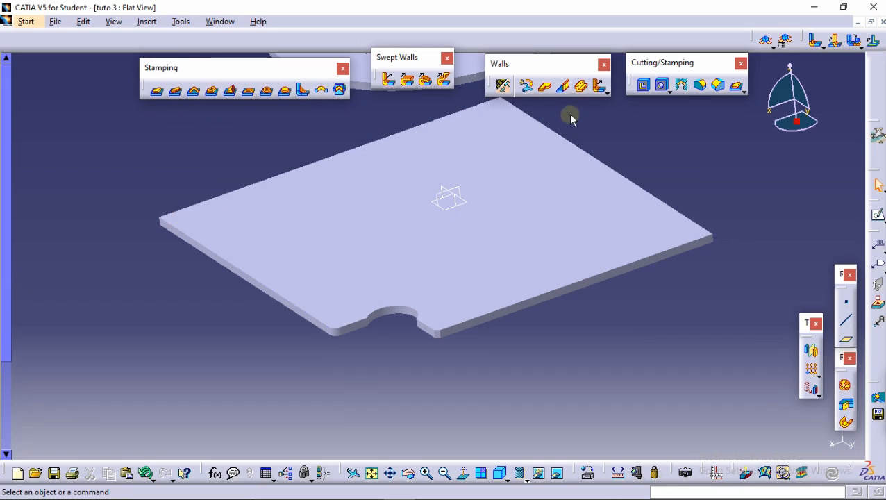
left_click(661, 83)
middle_click_drag(354, 246, 347, 291)
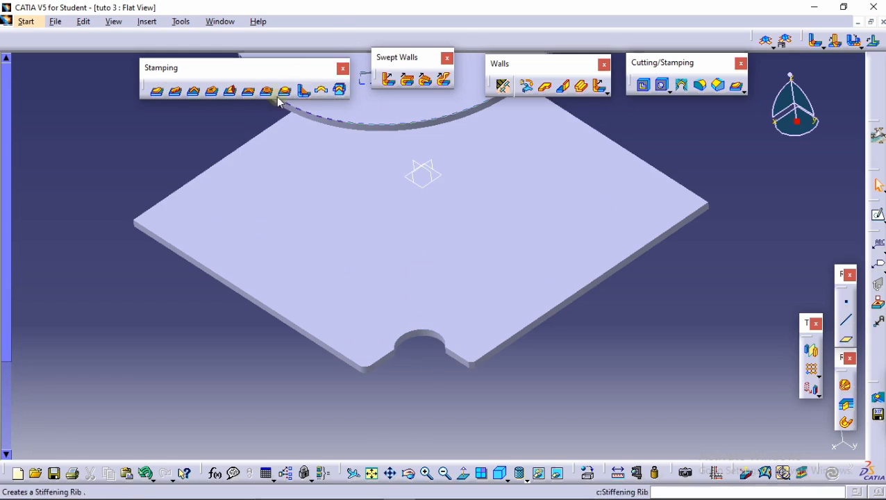
middle_click_drag(356, 234, 362, 192)
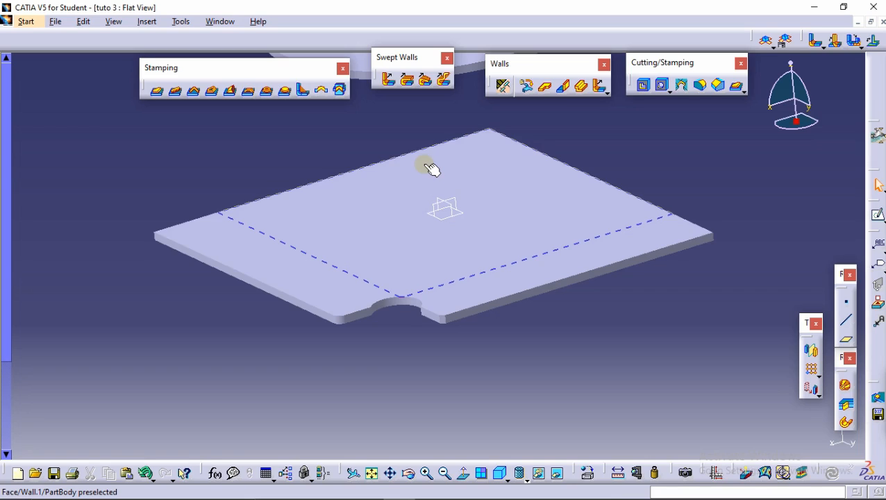
mouse_move(421, 6)
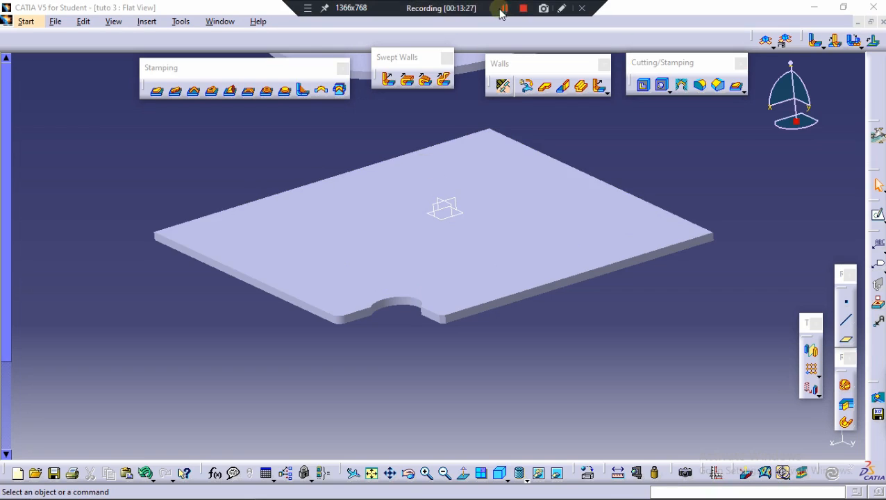